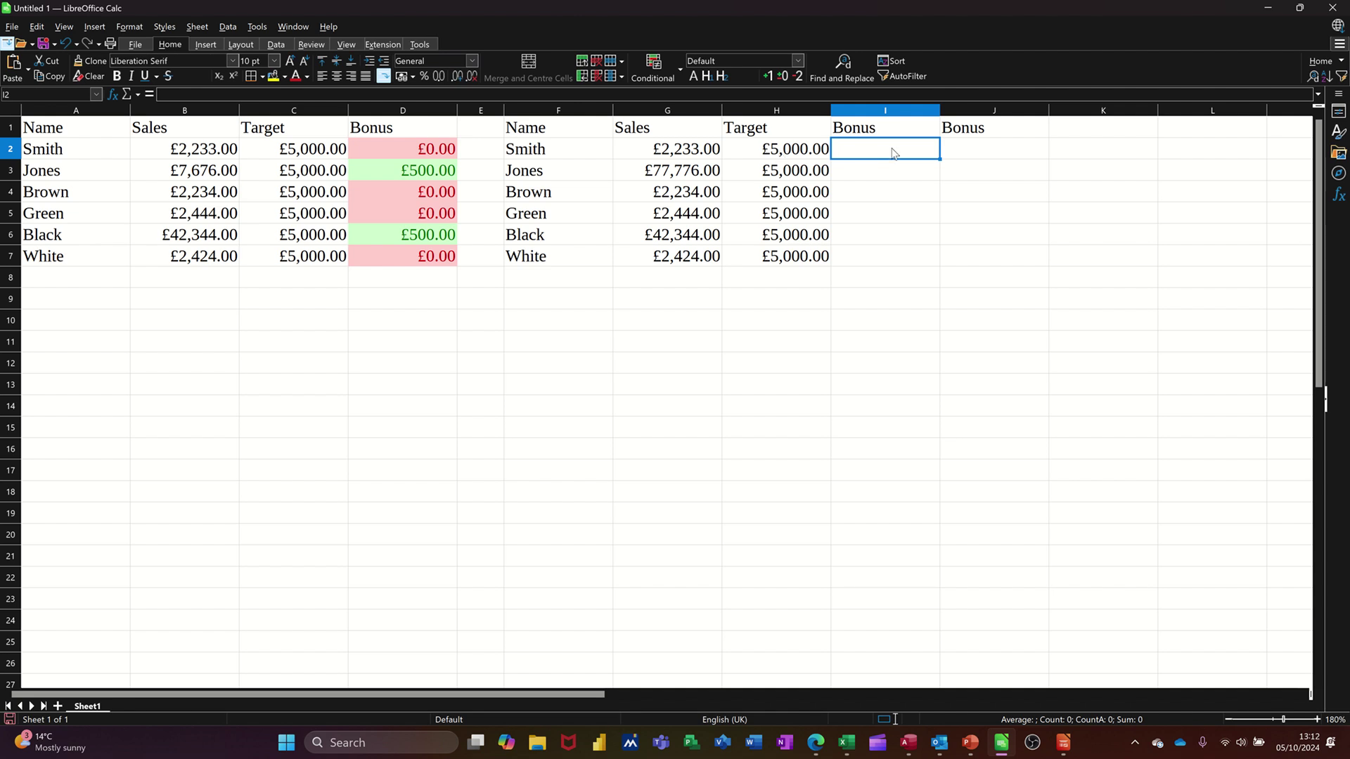
Step: Enter =IF(G2>H2,H2*10%,0) in I2 to pay 10% of target when sales exceed it
{"action": "type", "text": "=if("}
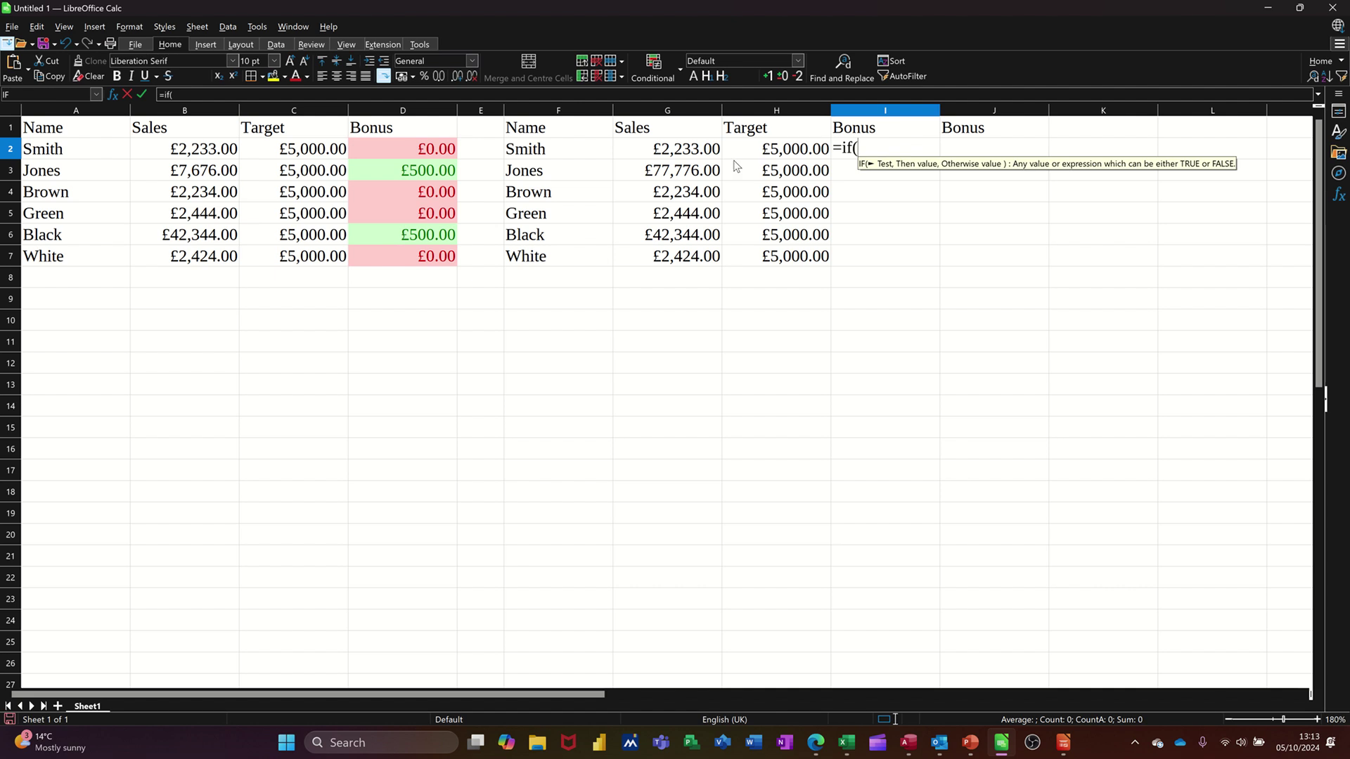
{"action": "left_click", "coordinate": [704, 158]}
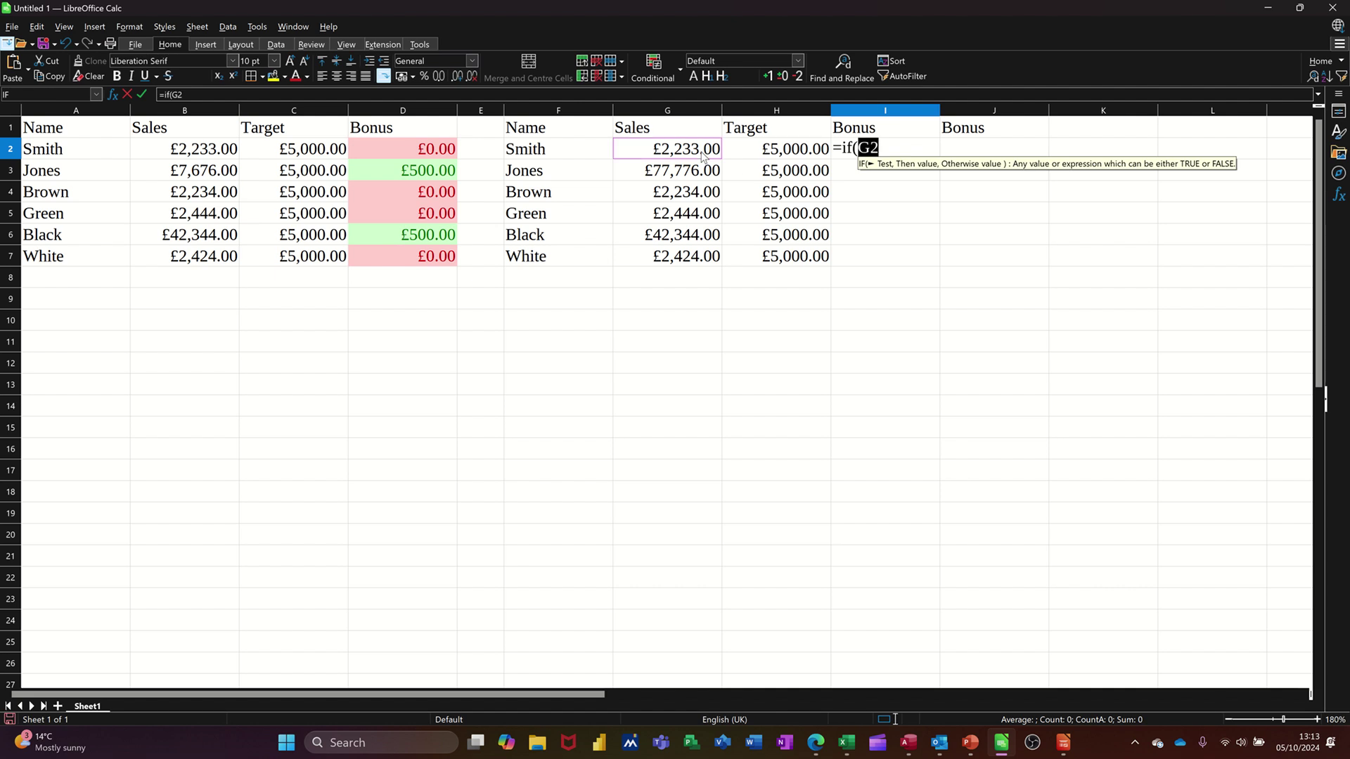
{"action": "type", "text": ">"}
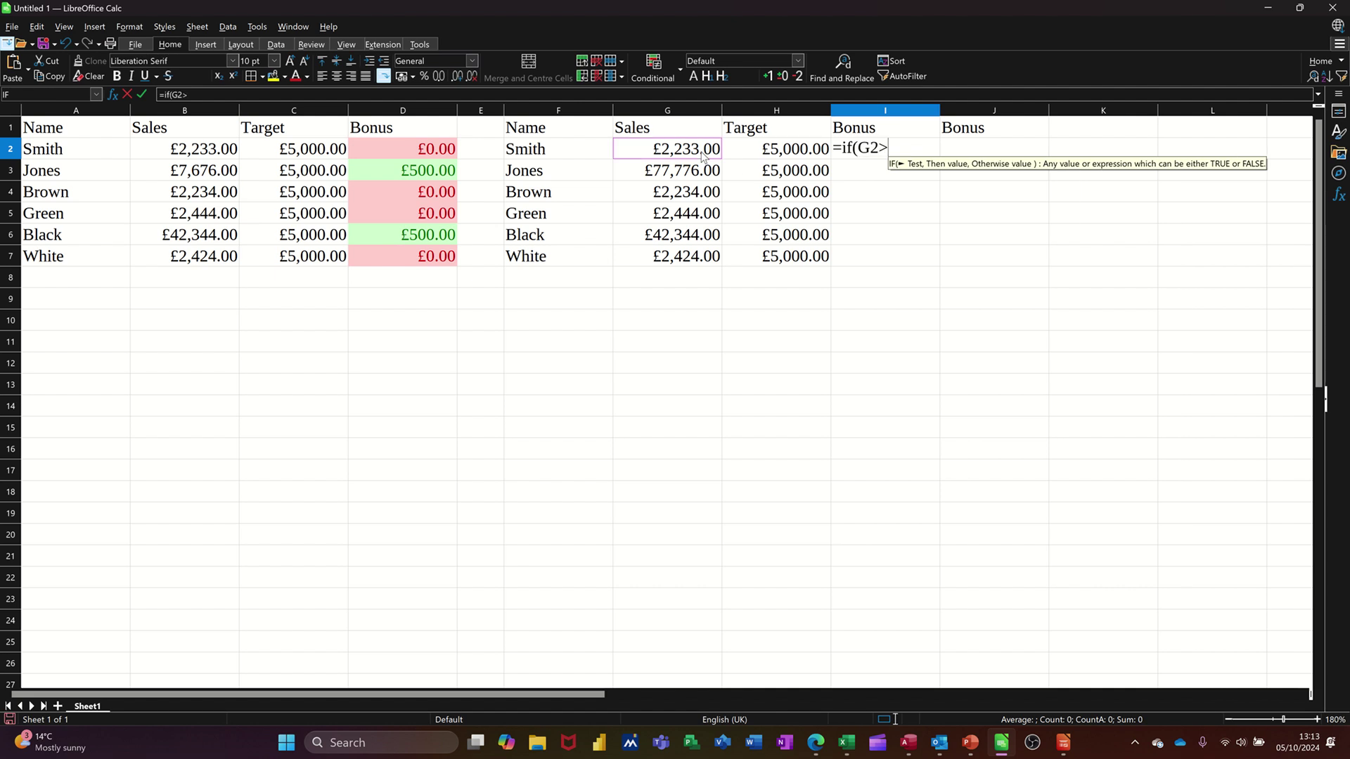
{"action": "left_click", "coordinate": [746, 149]}
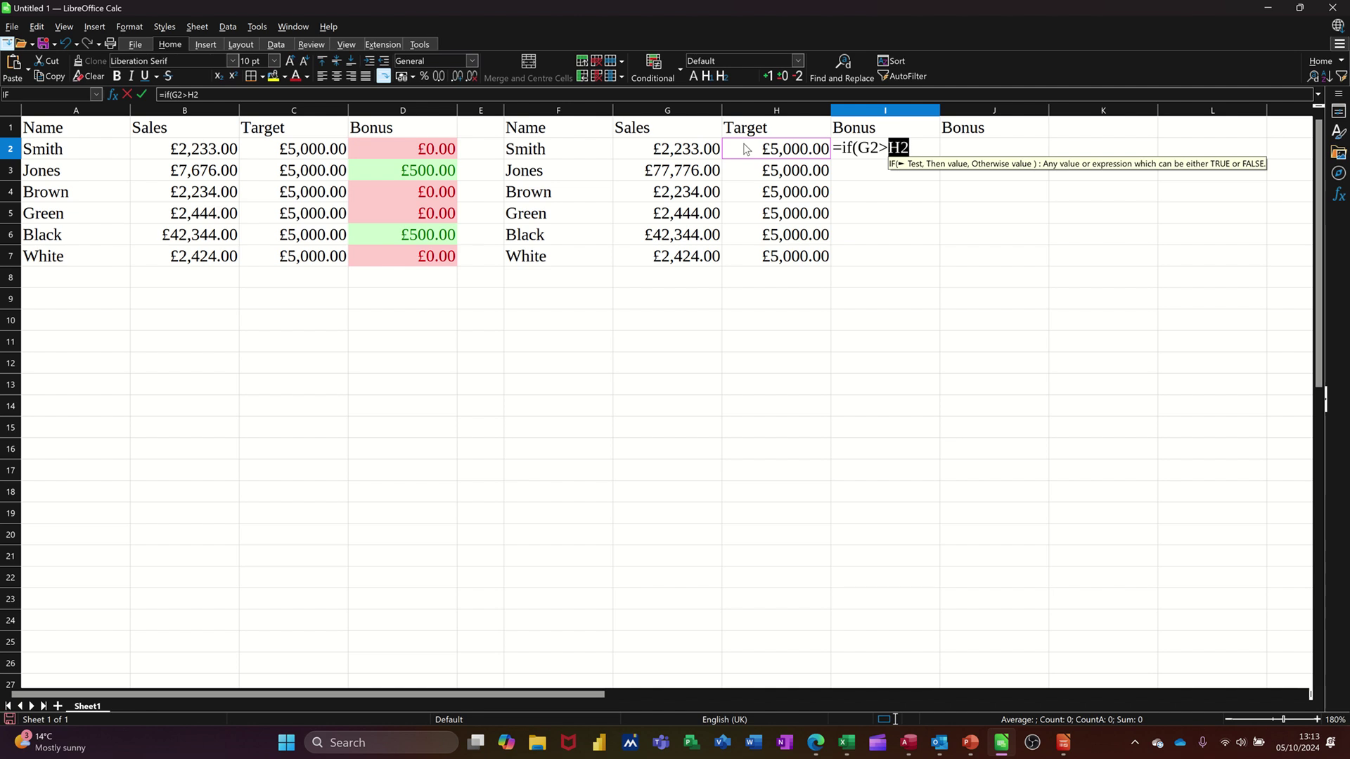
{"action": "type", "text": ","}
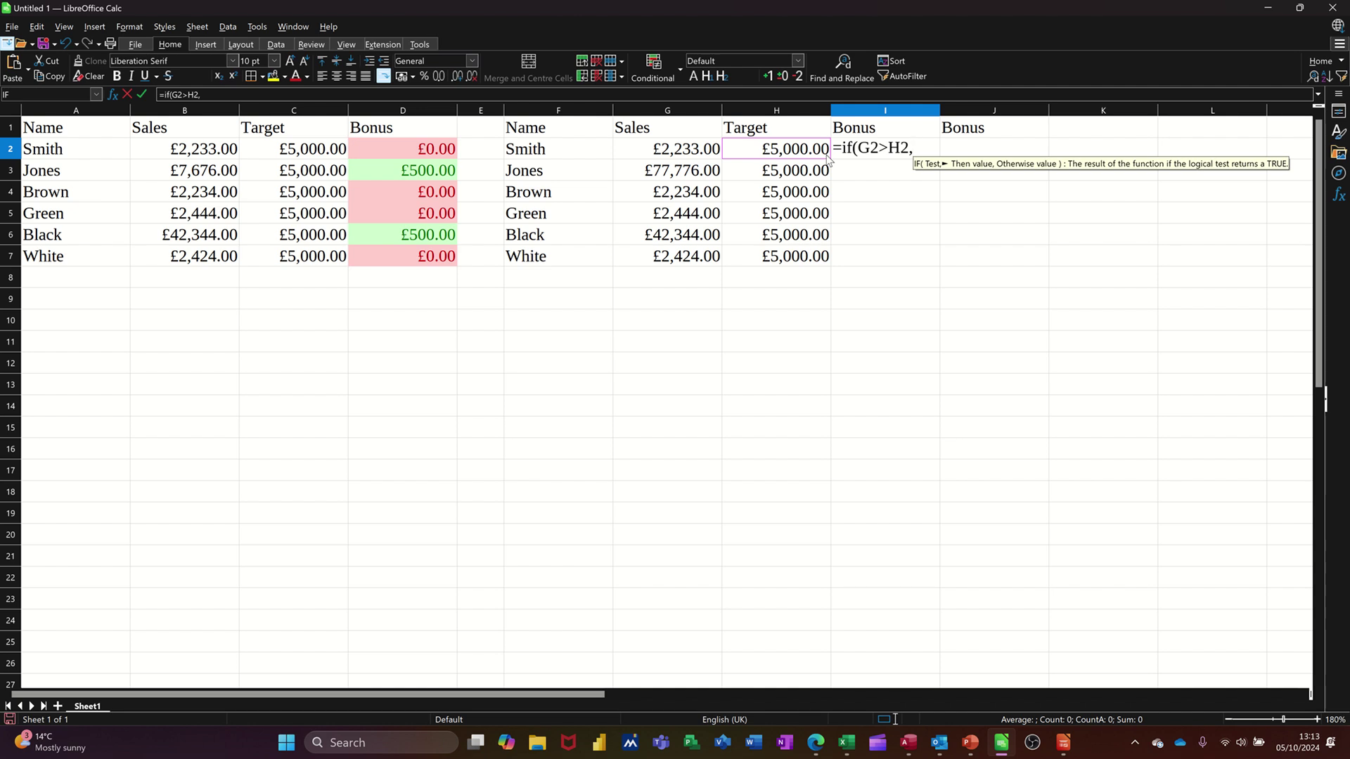
{"action": "left_click", "coordinate": [770, 155]}
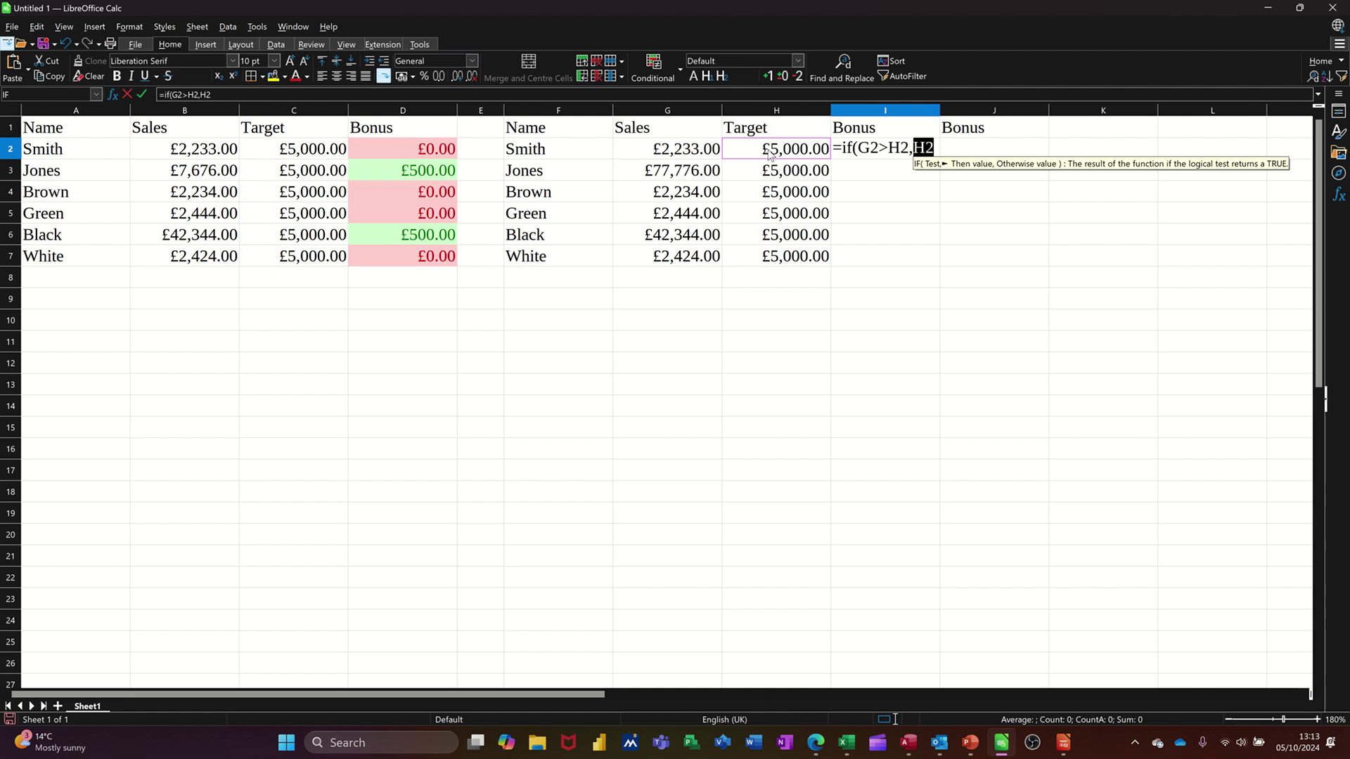
{"action": "type", "text": "*1"}
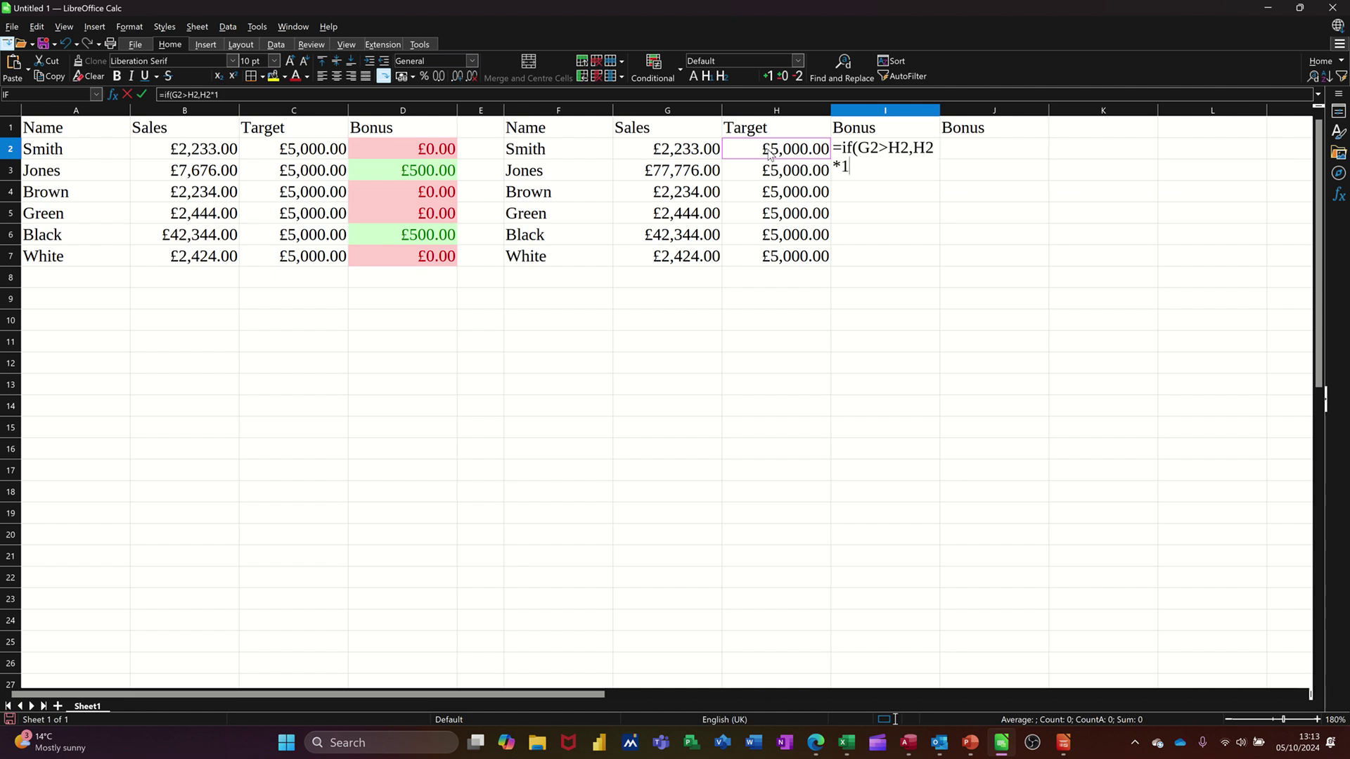
{"action": "type", "text": "0%"}
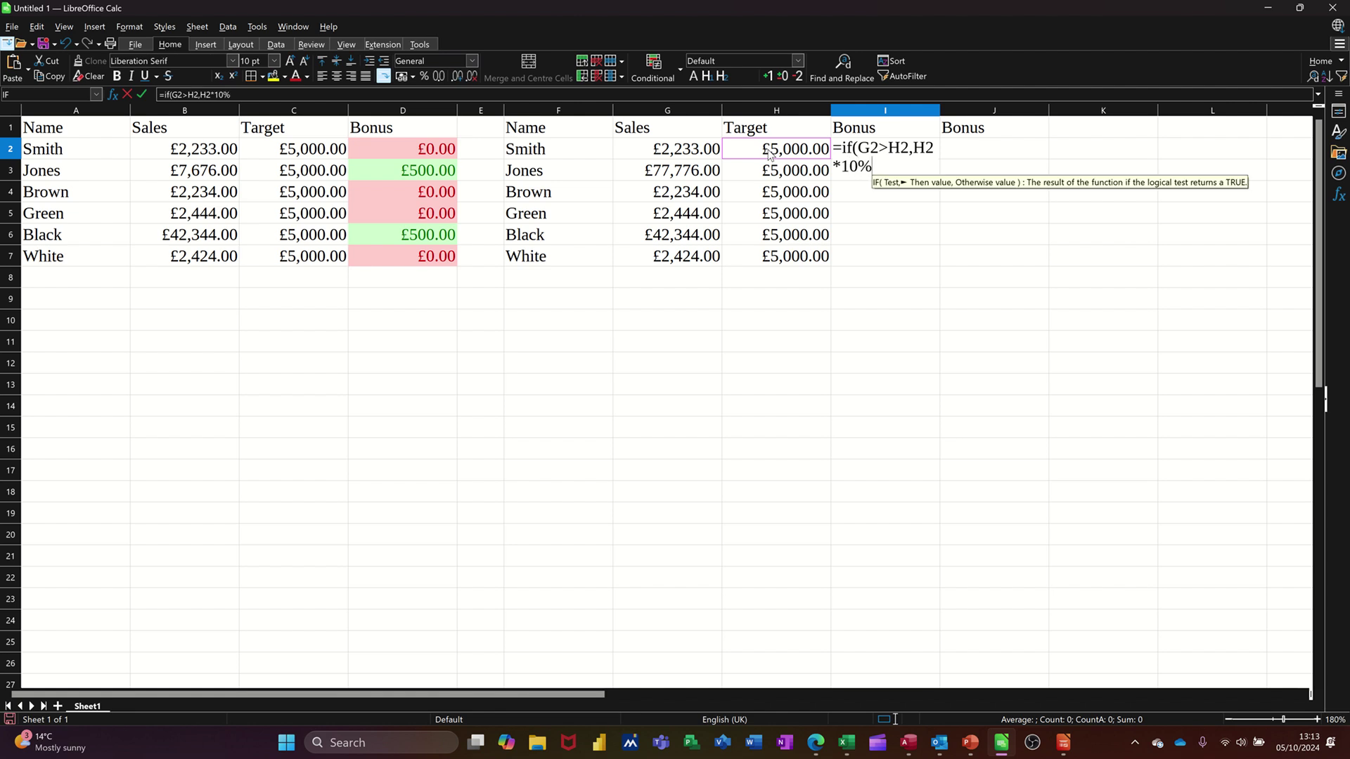
{"action": "type", "text": ","}
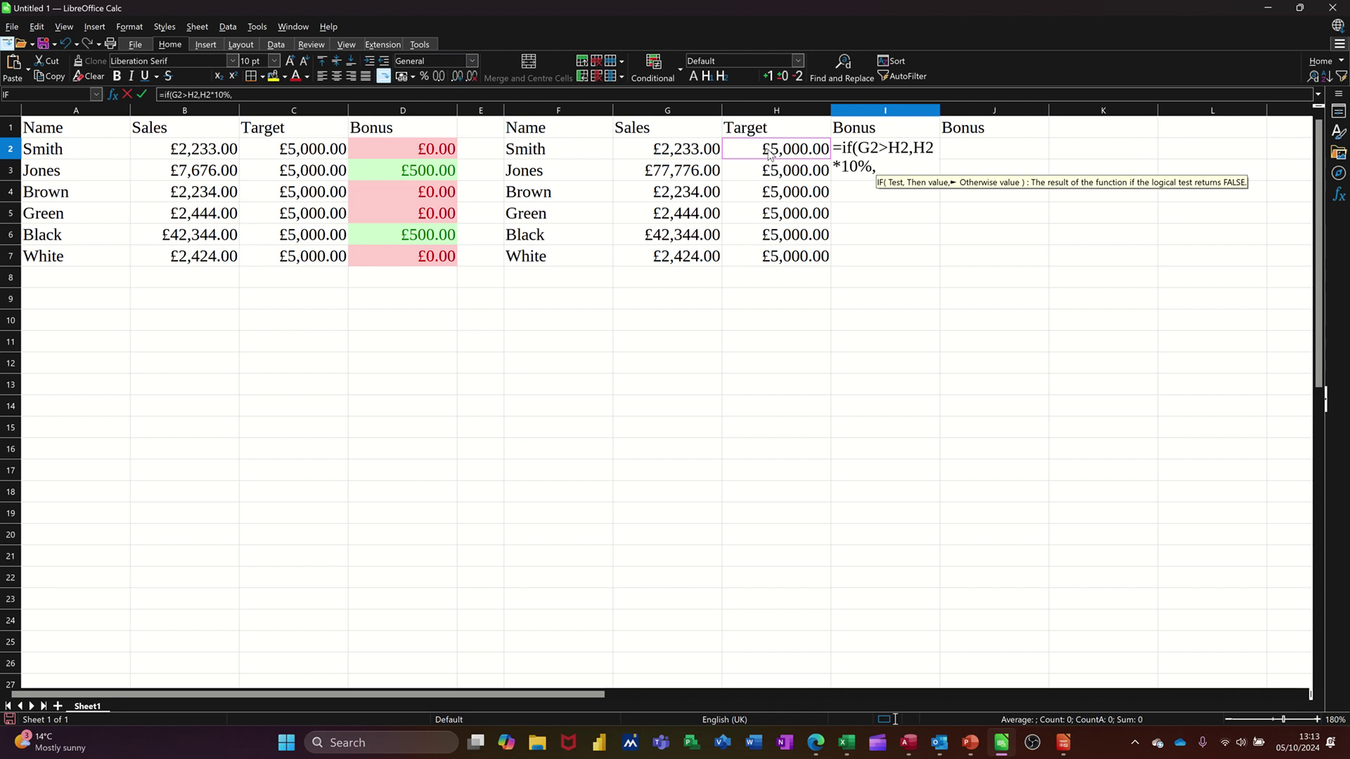
{"action": "type", "text": "0"}
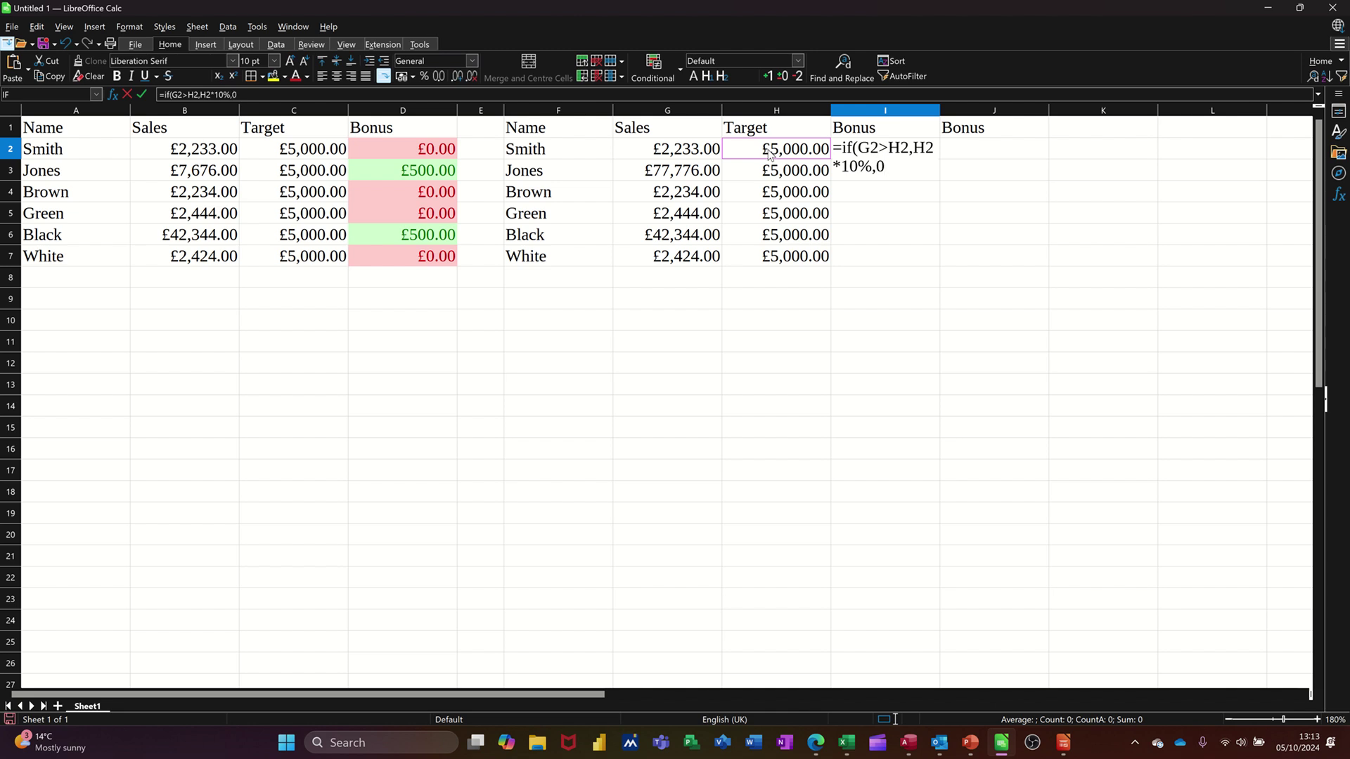
{"action": "type", "text": ")"}
Step: Confirm the I2 formula, fill it down to I7 and format I2:I7 as currency
{"action": "left_click", "coordinate": [141, 94]}
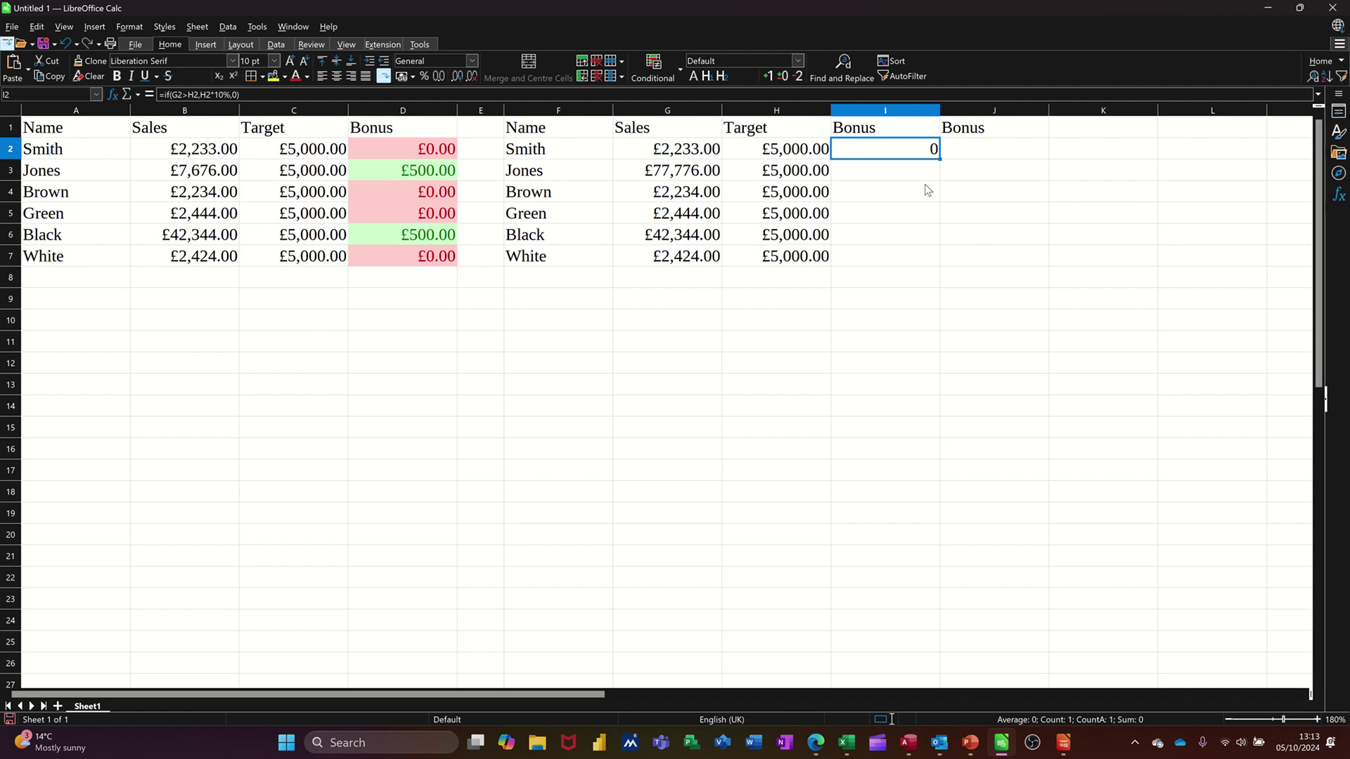
{"action": "left_click_drag", "start_coordinate": [940, 159], "coordinate": [936, 260]}
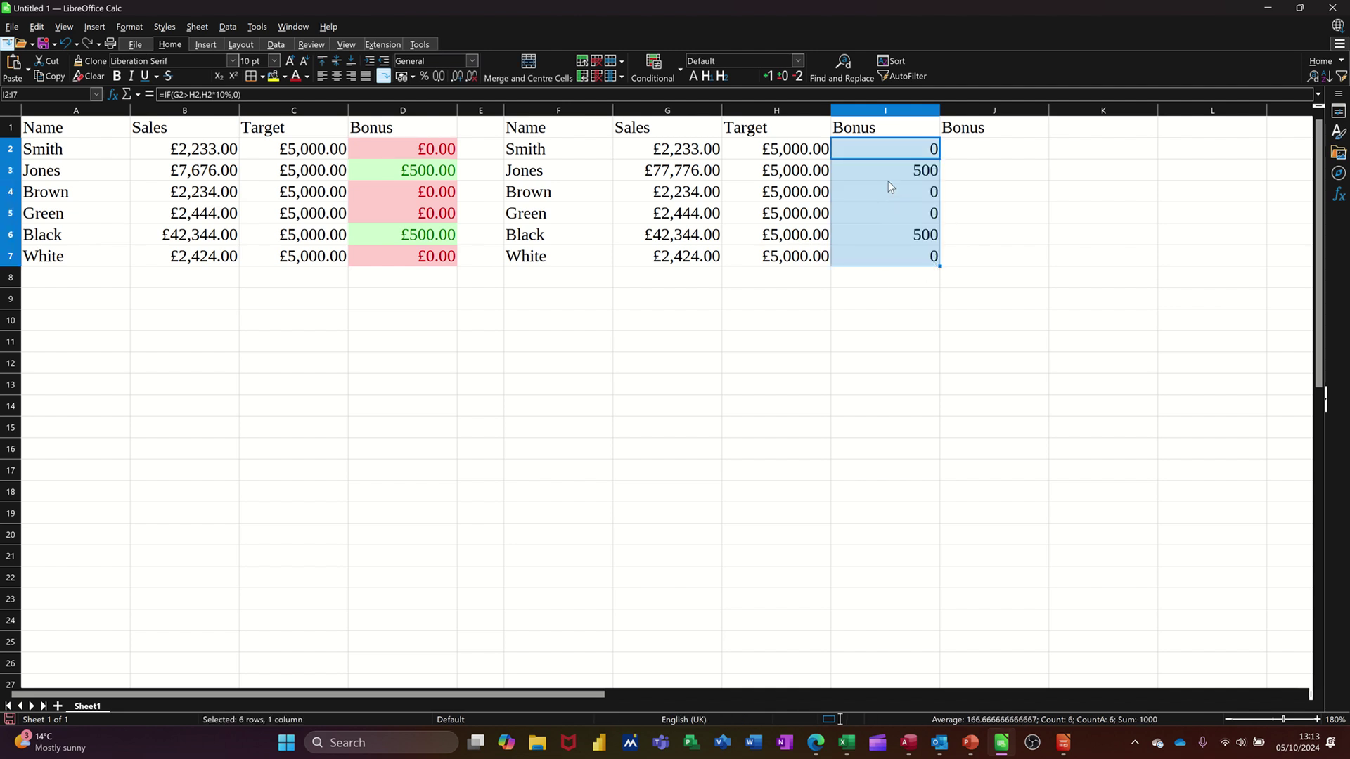
{"action": "left_click", "coordinate": [406, 81]}
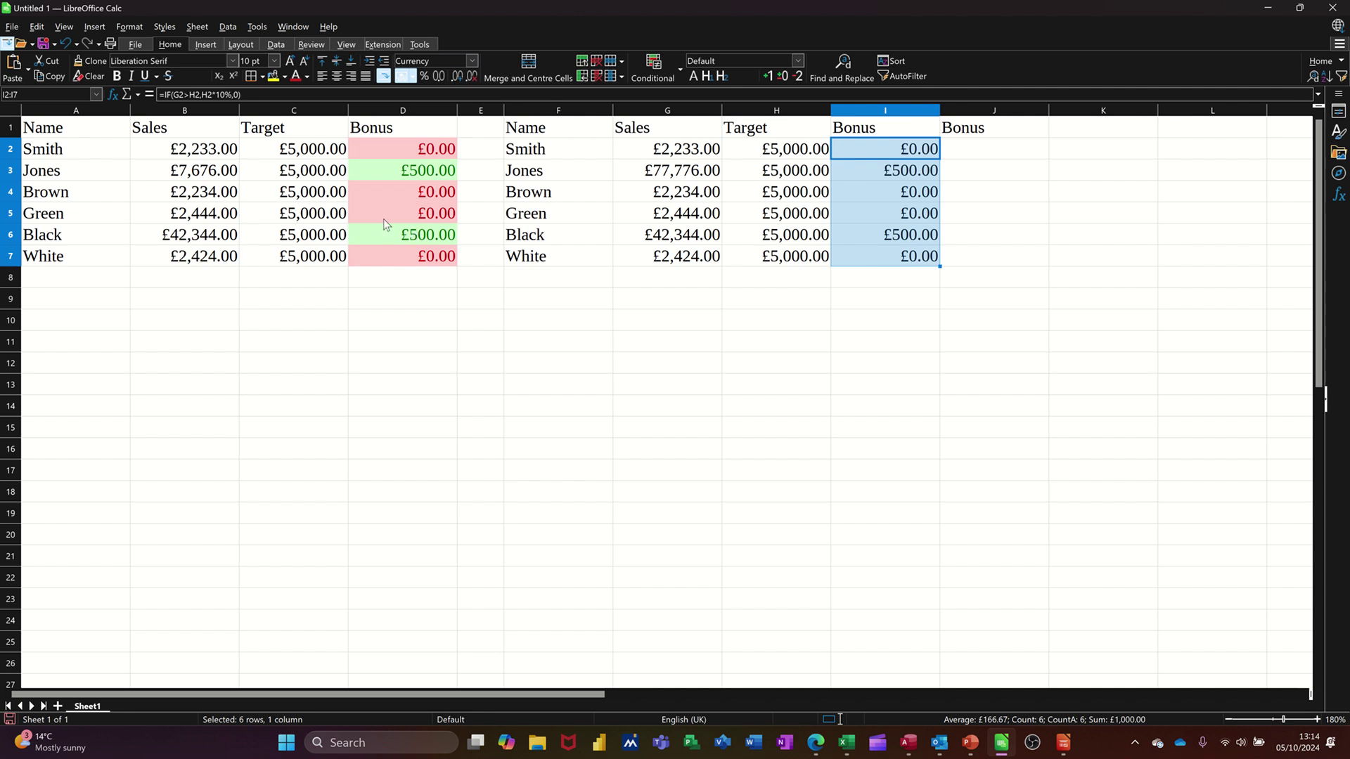
{"action": "left_click", "coordinate": [217, 197]}
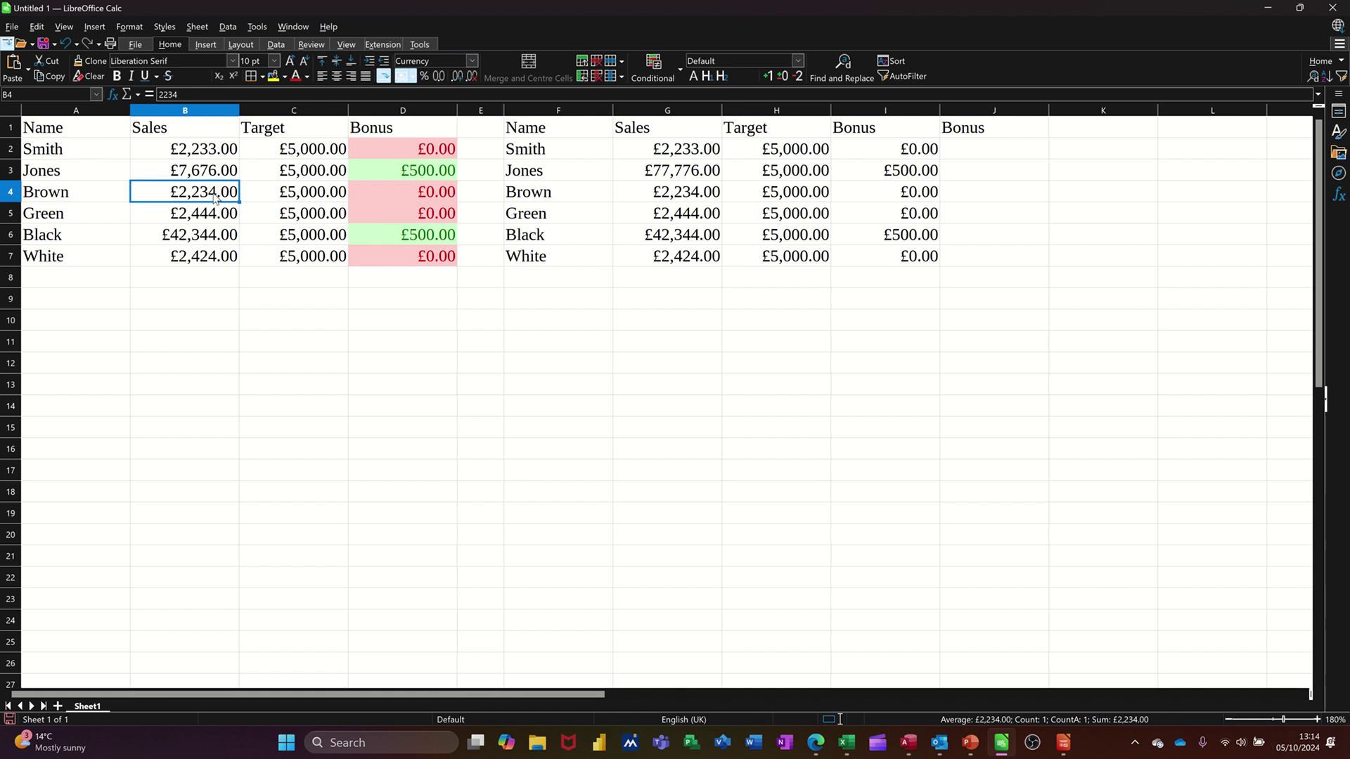
Step: Change Brown's sales in B4 to 7777 and check the bonus formula in D4
{"action": "type", "text": "7777"}
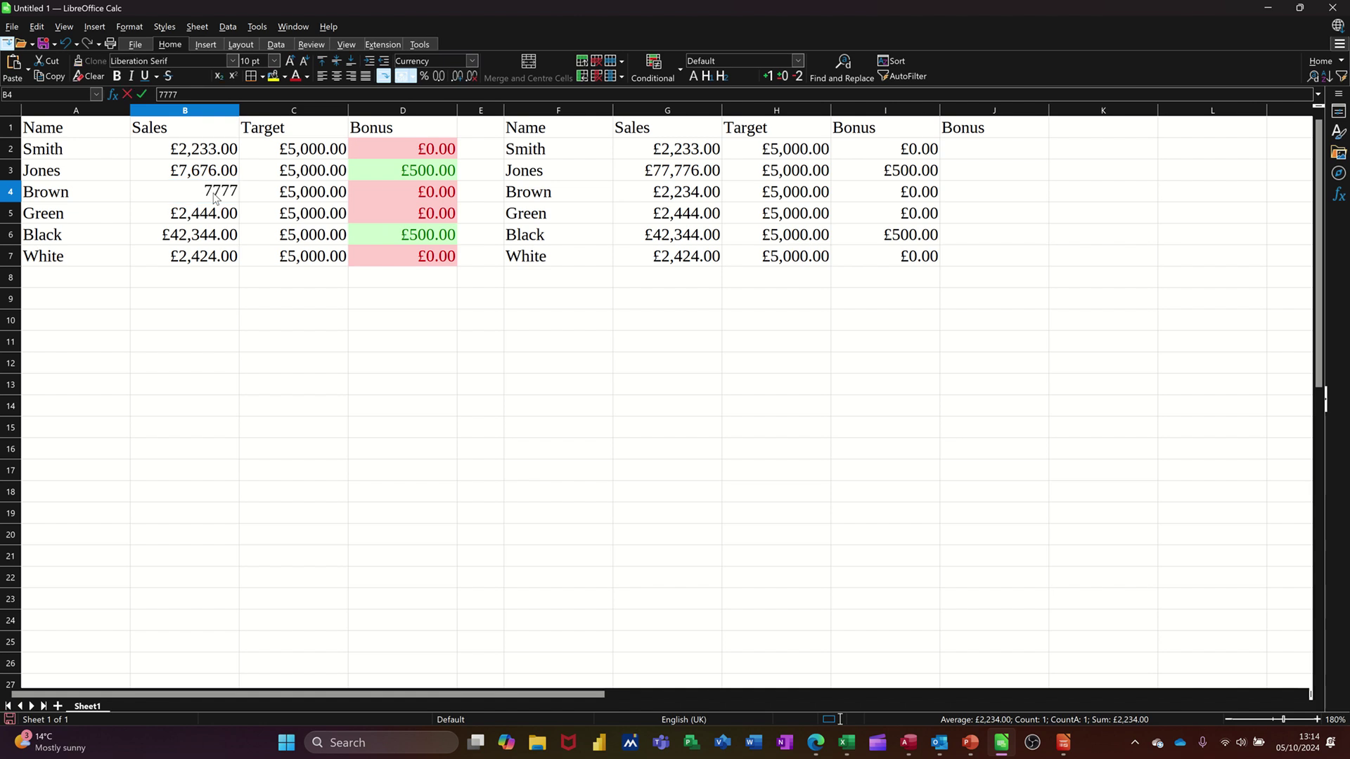
{"action": "key", "text": "Return"}
{"action": "left_click", "coordinate": [200, 199]}
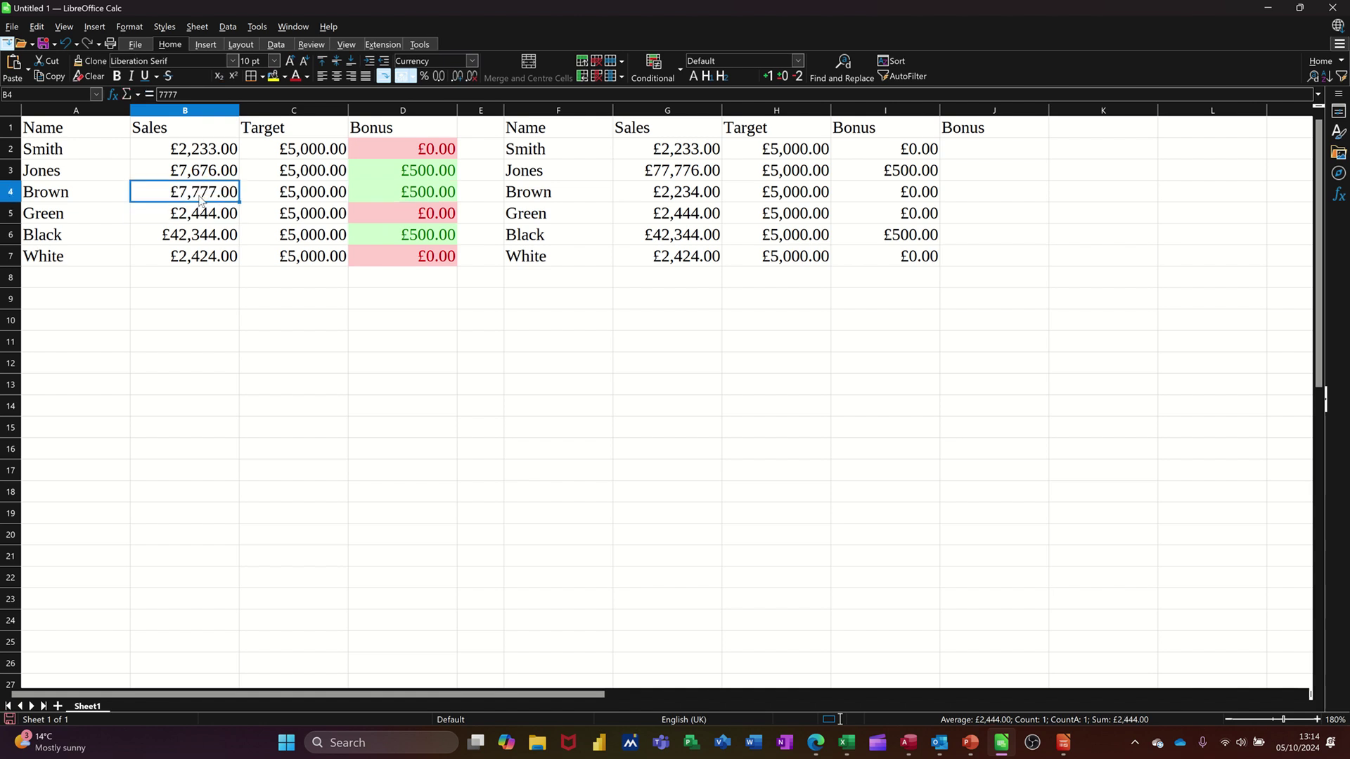
{"action": "left_click", "coordinate": [396, 194]}
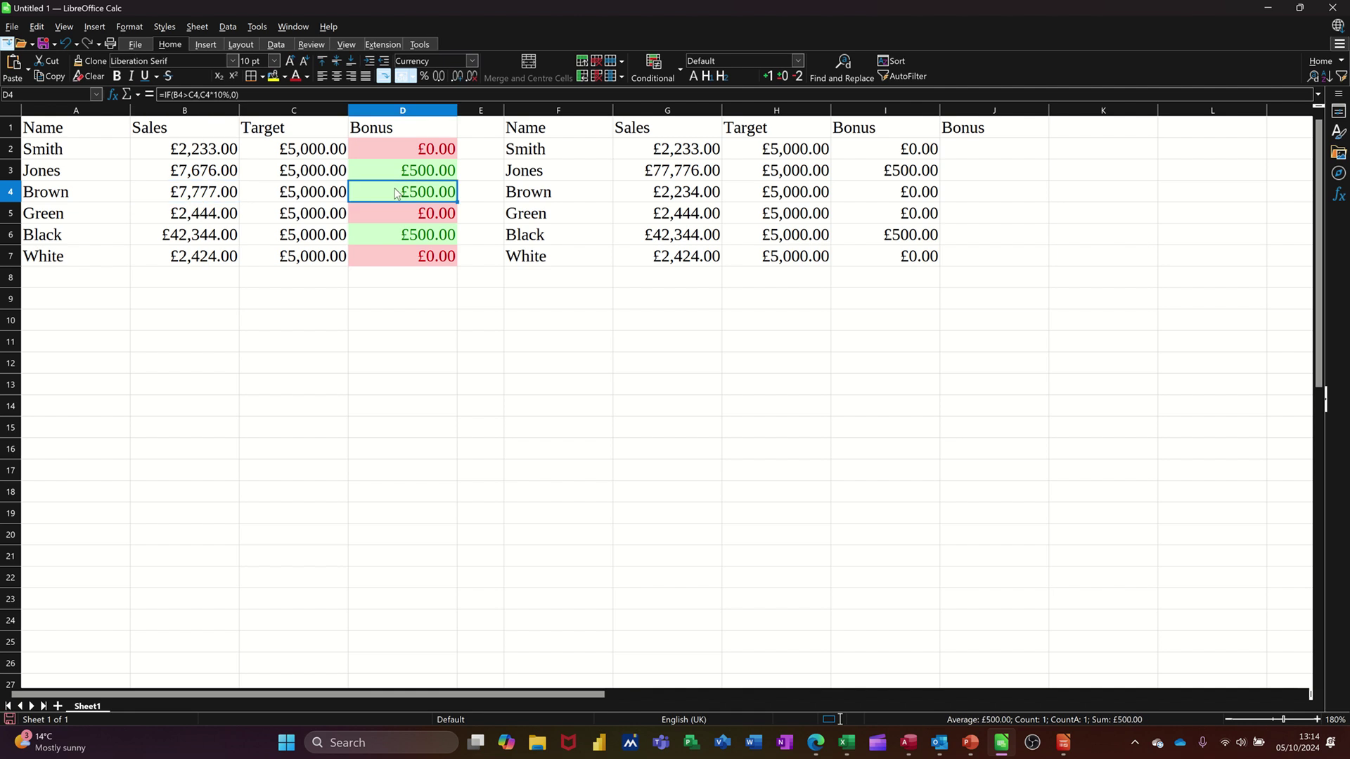
Step: For I2:I7, add a conditional format: cell value greater than 0 uses the Good style
{"action": "left_click_drag", "start_coordinate": [902, 153], "coordinate": [890, 247]}
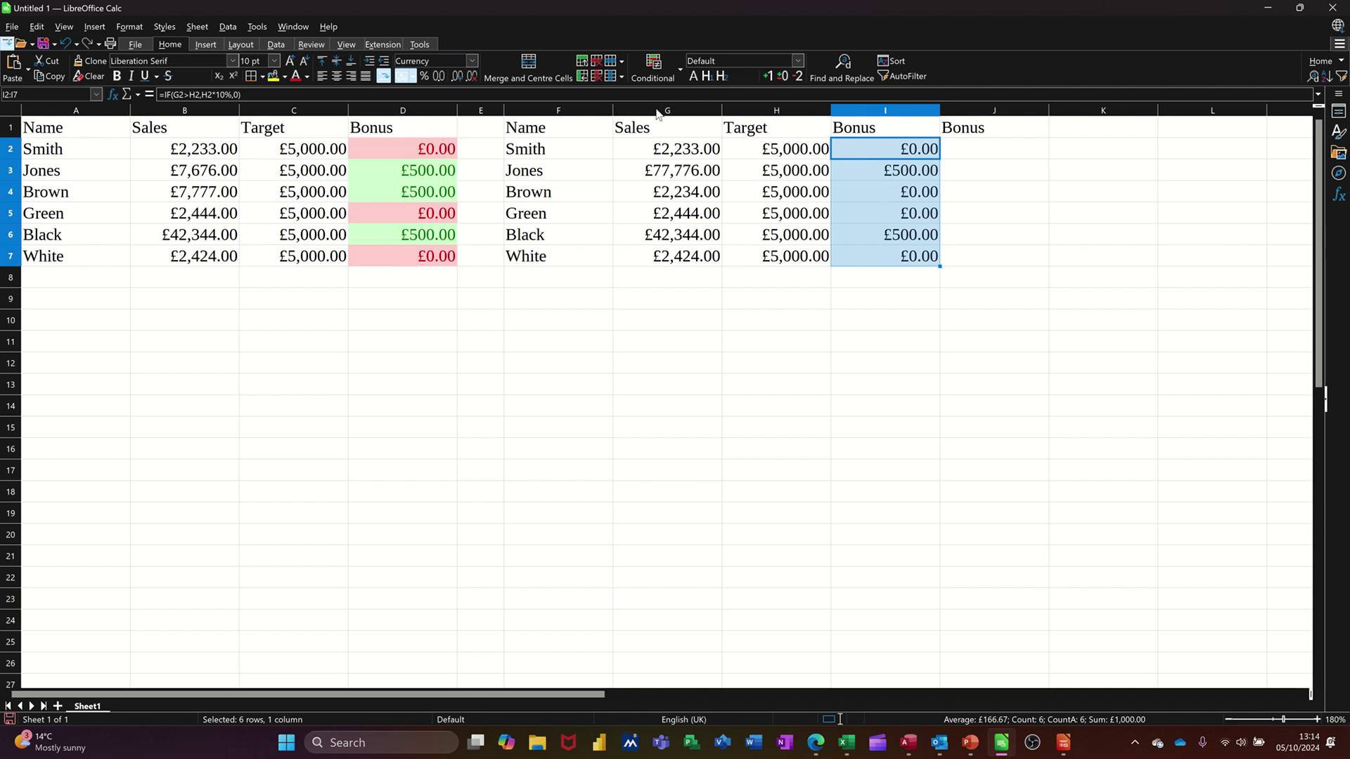
{"action": "left_click", "coordinate": [648, 69]}
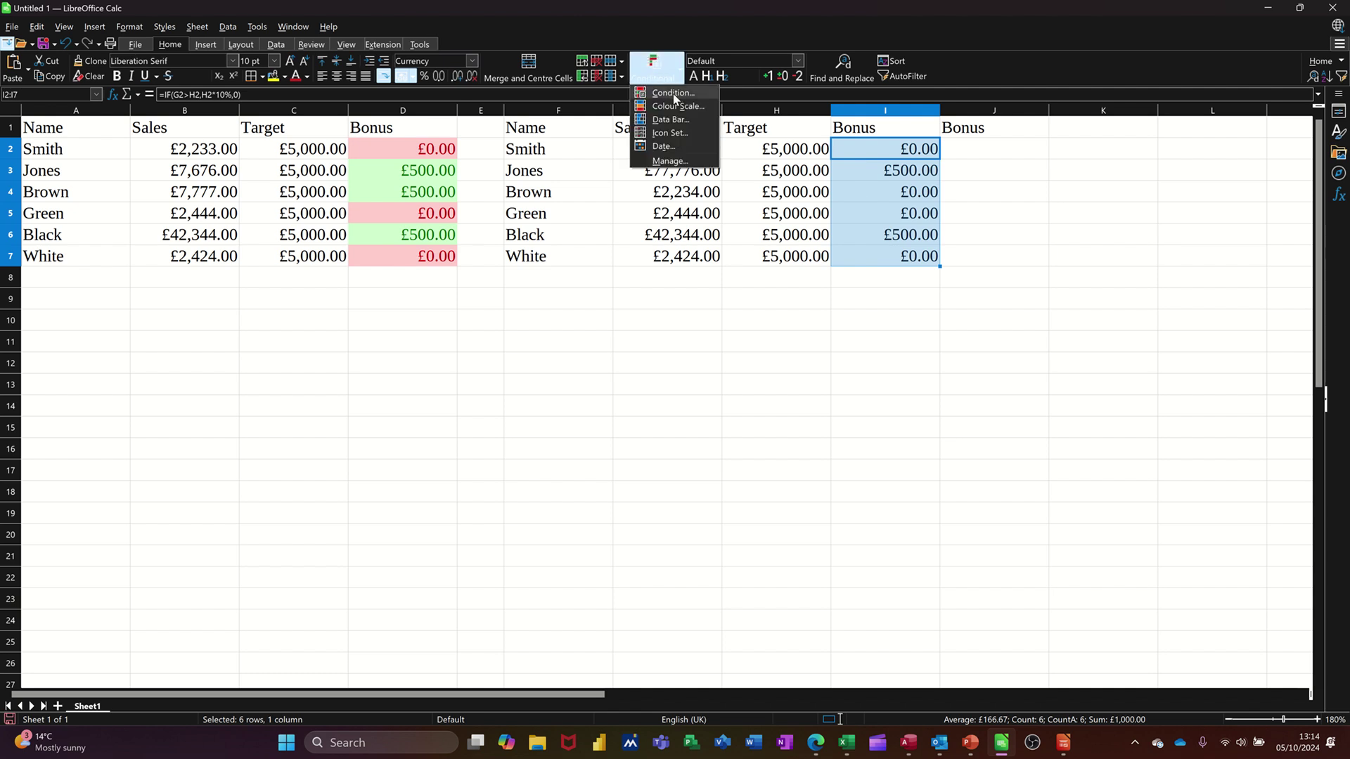
{"action": "left_click", "coordinate": [673, 93]}
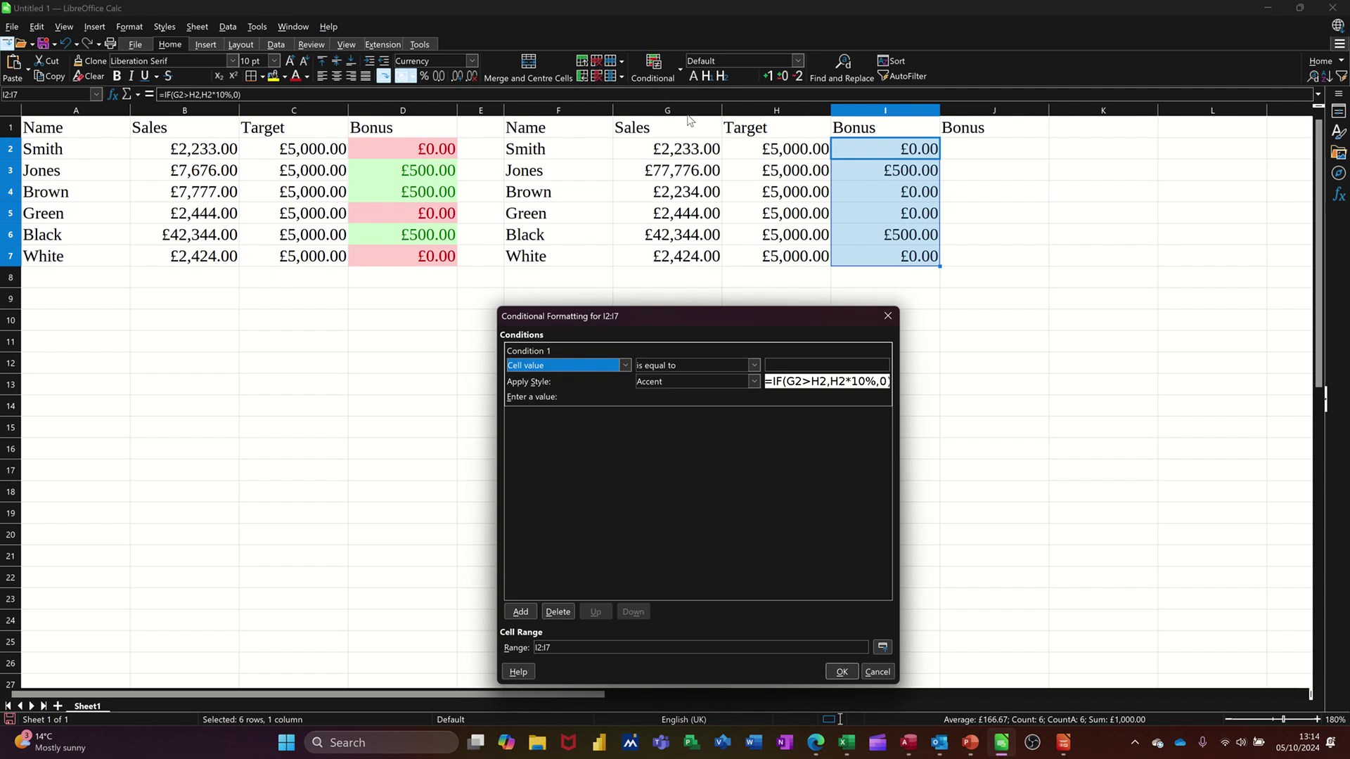
{"action": "left_click", "coordinate": [754, 366]}
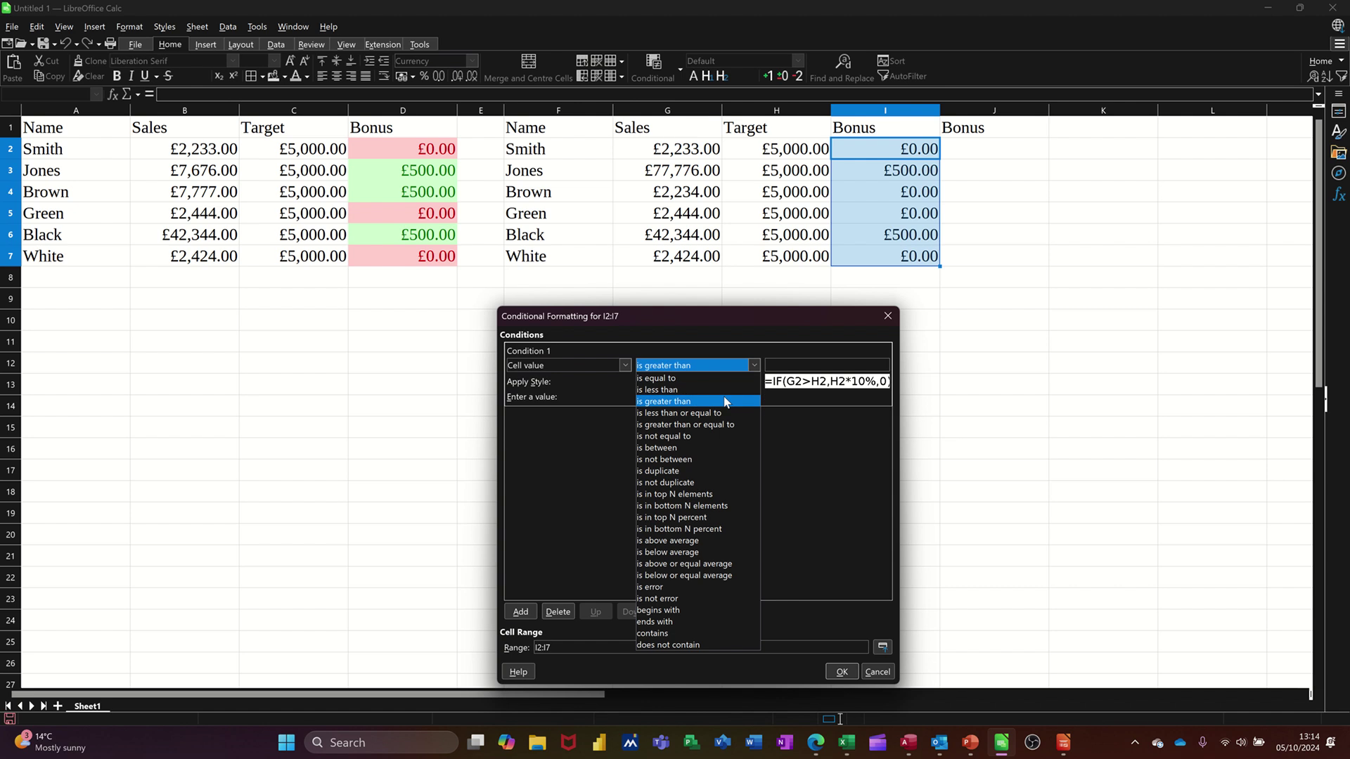
{"action": "left_click", "coordinate": [735, 402]}
{"action": "left_click", "coordinate": [772, 365]}
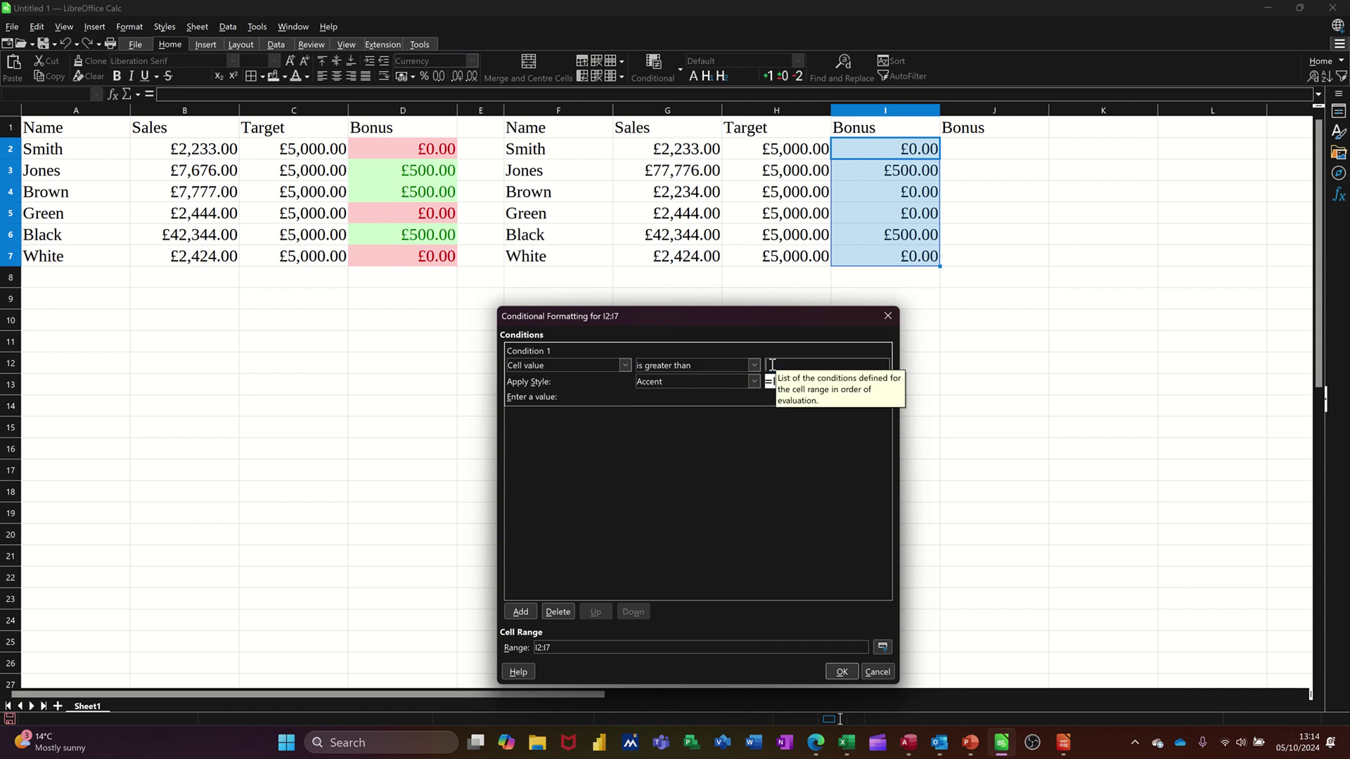
{"action": "type", "text": "0"}
{"action": "left_click", "coordinate": [752, 382]}
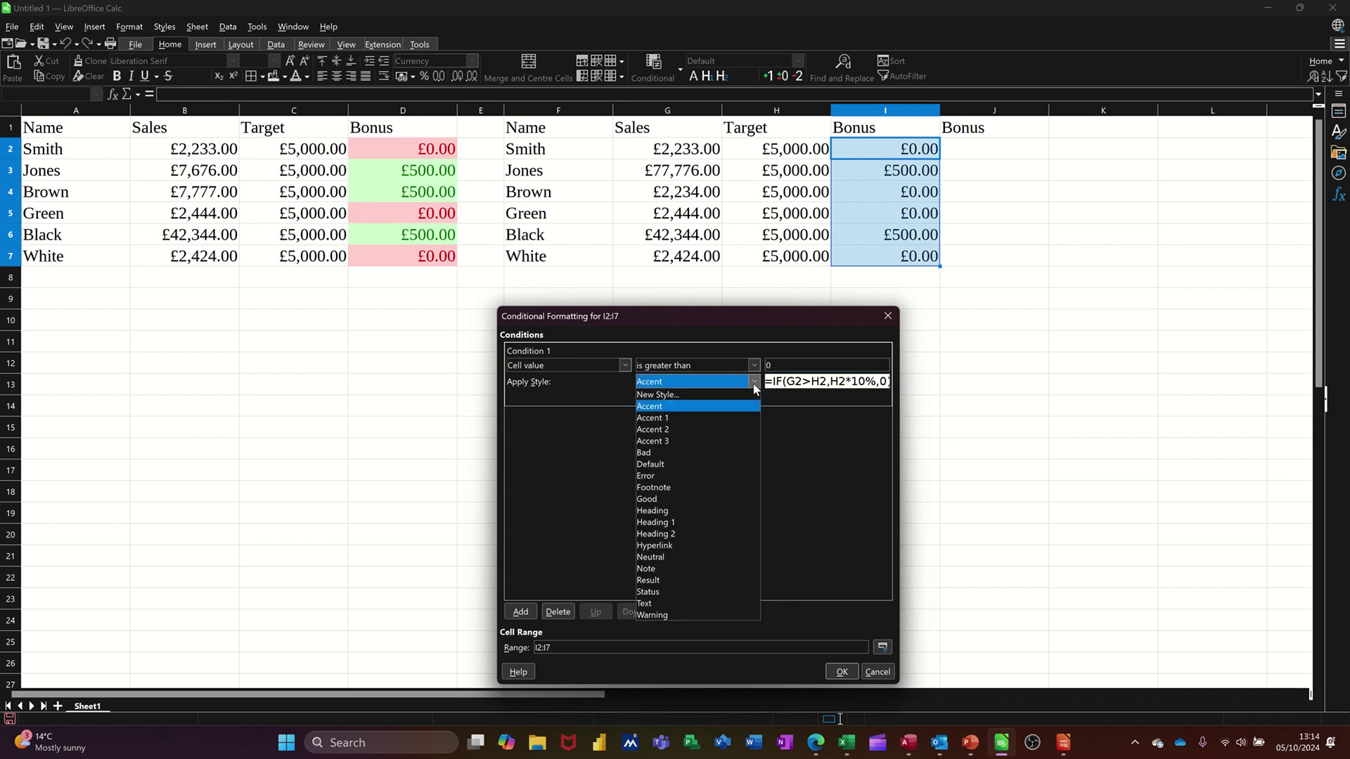
{"action": "left_click", "coordinate": [683, 498]}
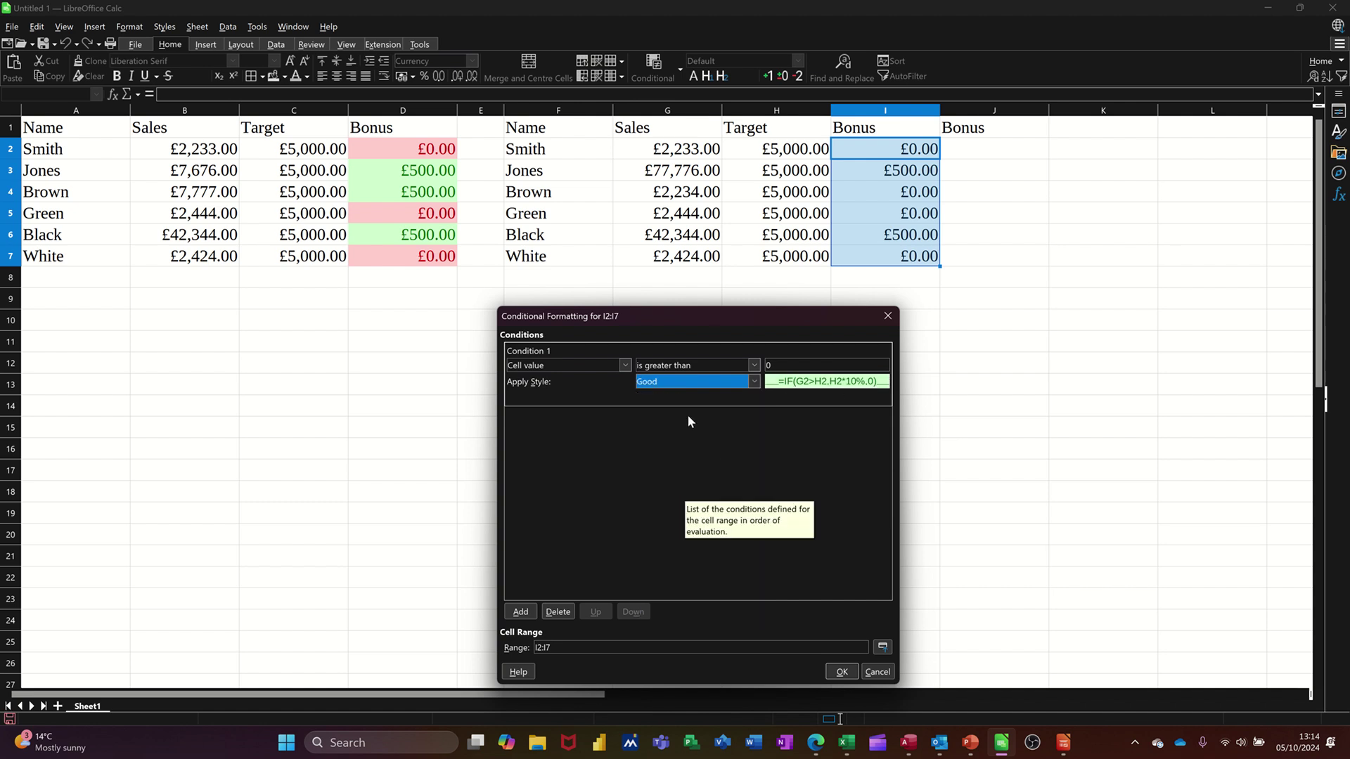
Step: Add a second condition, cell value less than or equal to 0, with the Bad style
{"action": "left_click", "coordinate": [520, 612]}
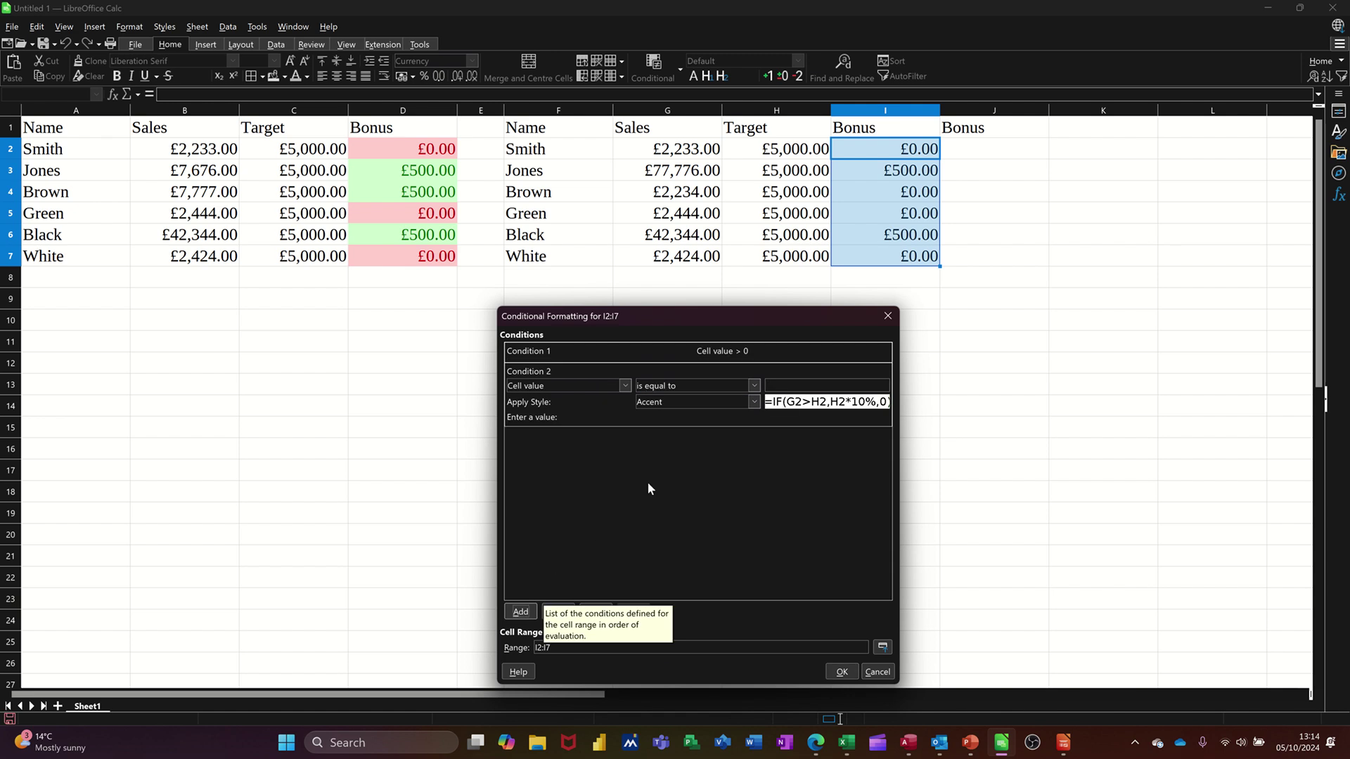
{"action": "left_click", "coordinate": [753, 386]}
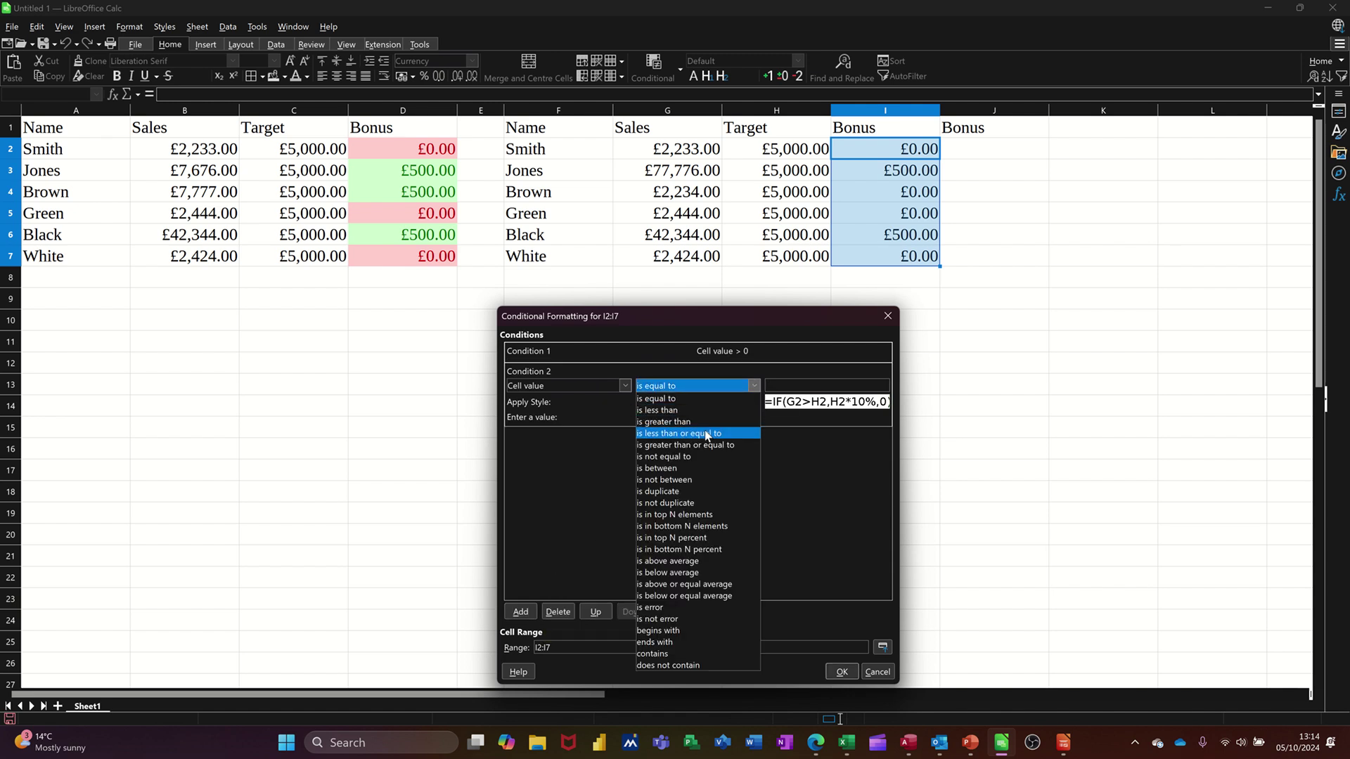
{"action": "left_click", "coordinate": [707, 434]}
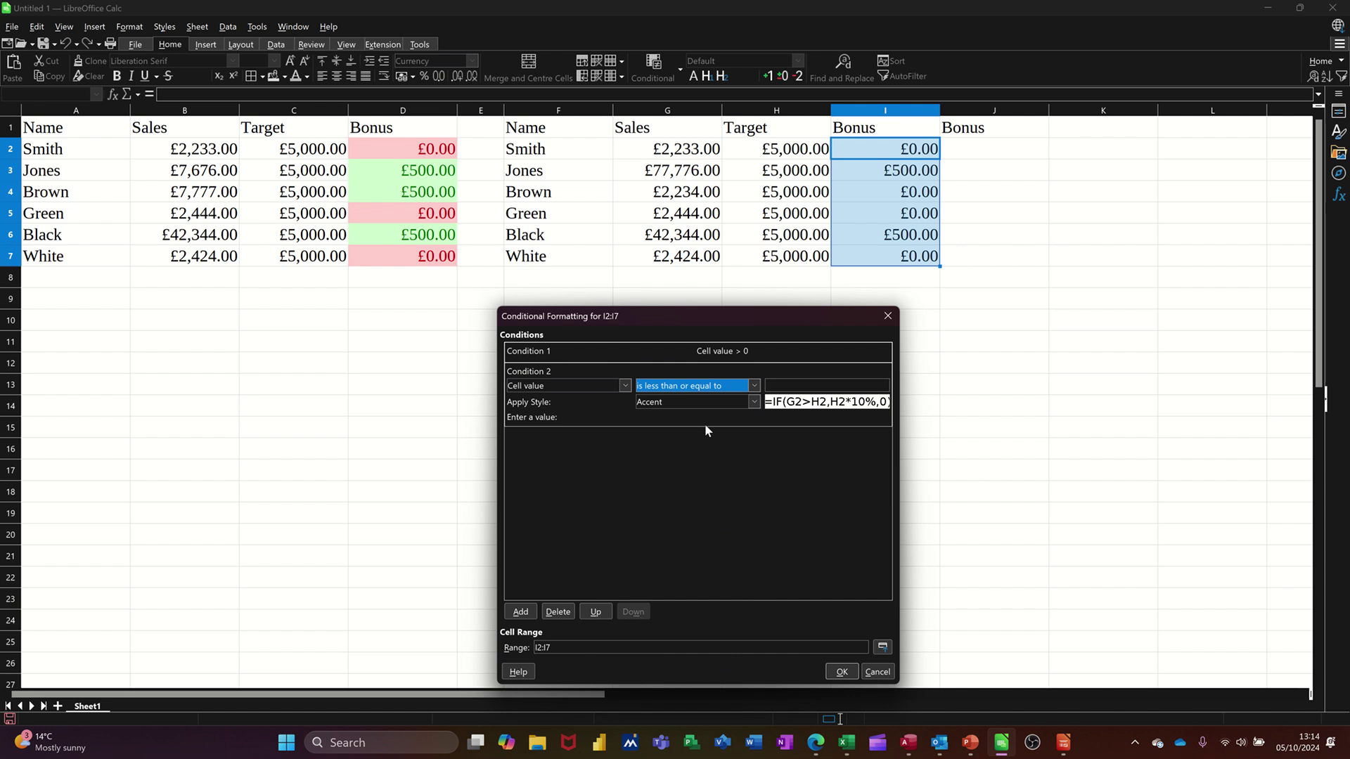
{"action": "left_click", "coordinate": [781, 384]}
{"action": "type", "text": "0"}
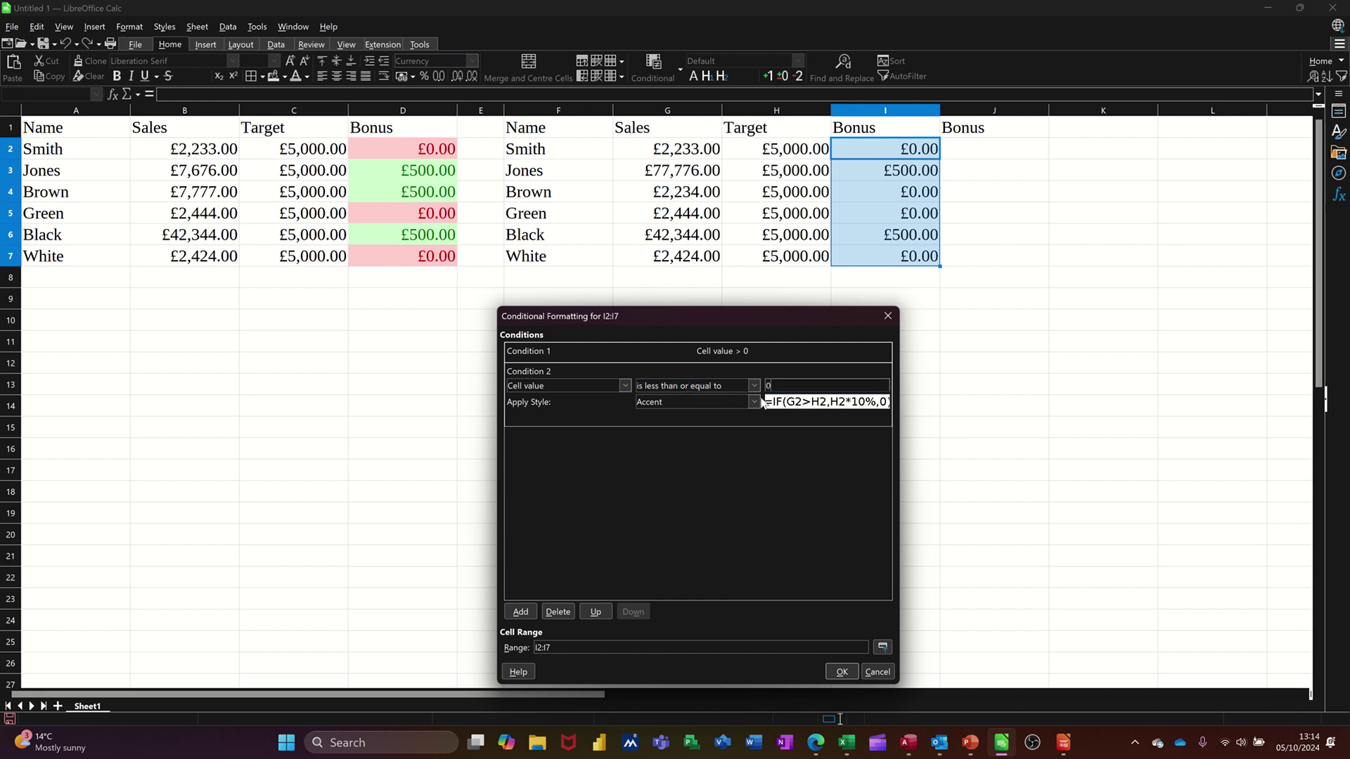
{"action": "left_click", "coordinate": [752, 401]}
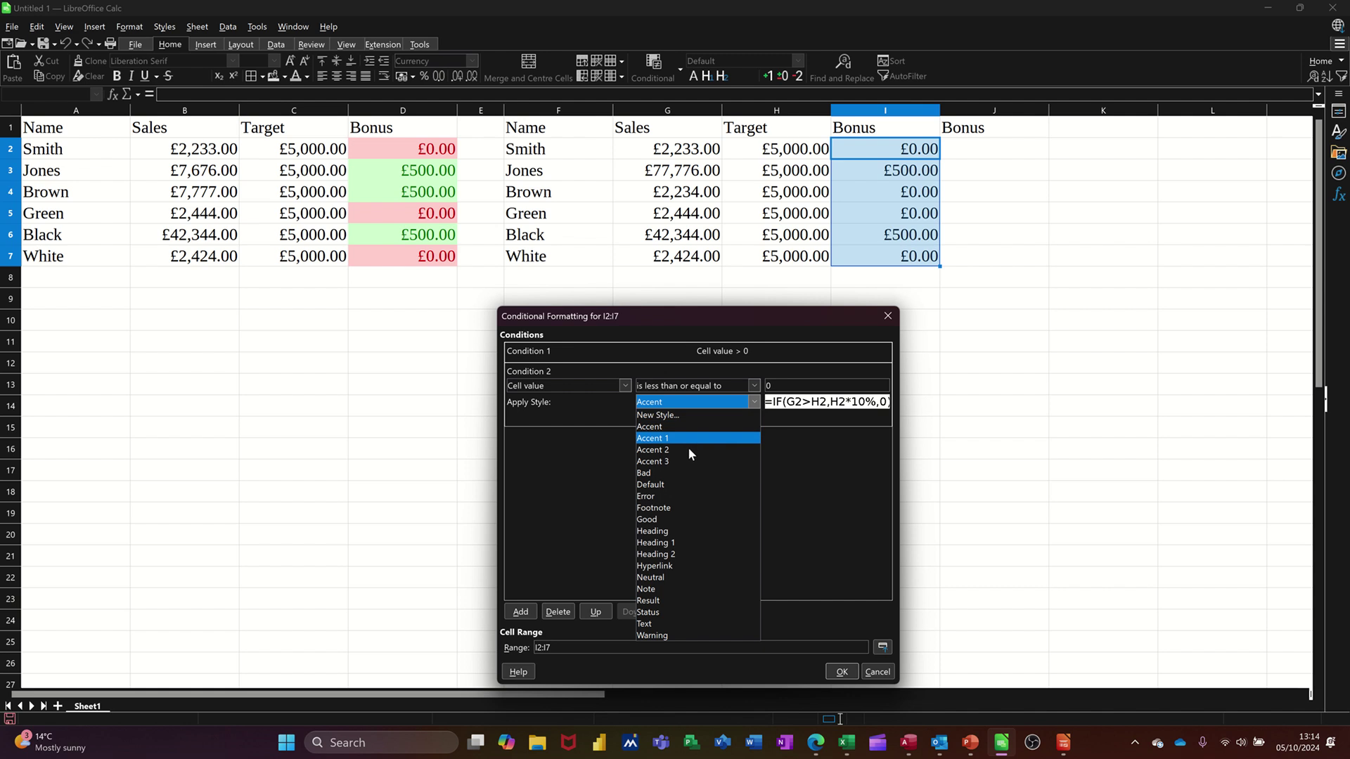
{"action": "left_click", "coordinate": [686, 473]}
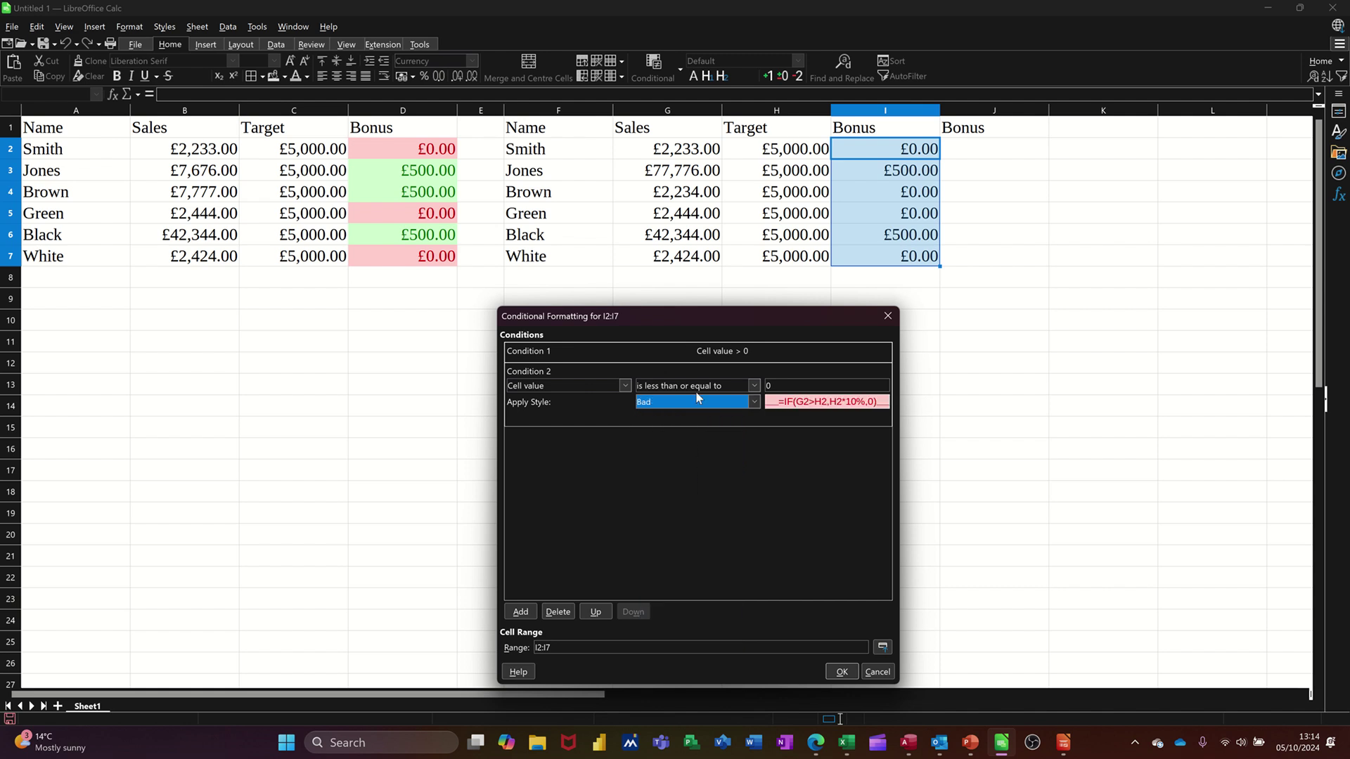
{"action": "left_click", "coordinate": [837, 672]}
Step: Enter 7777 as Brown's sales in G4, then check the bonus formula in I2
{"action": "left_click", "coordinate": [910, 318]}
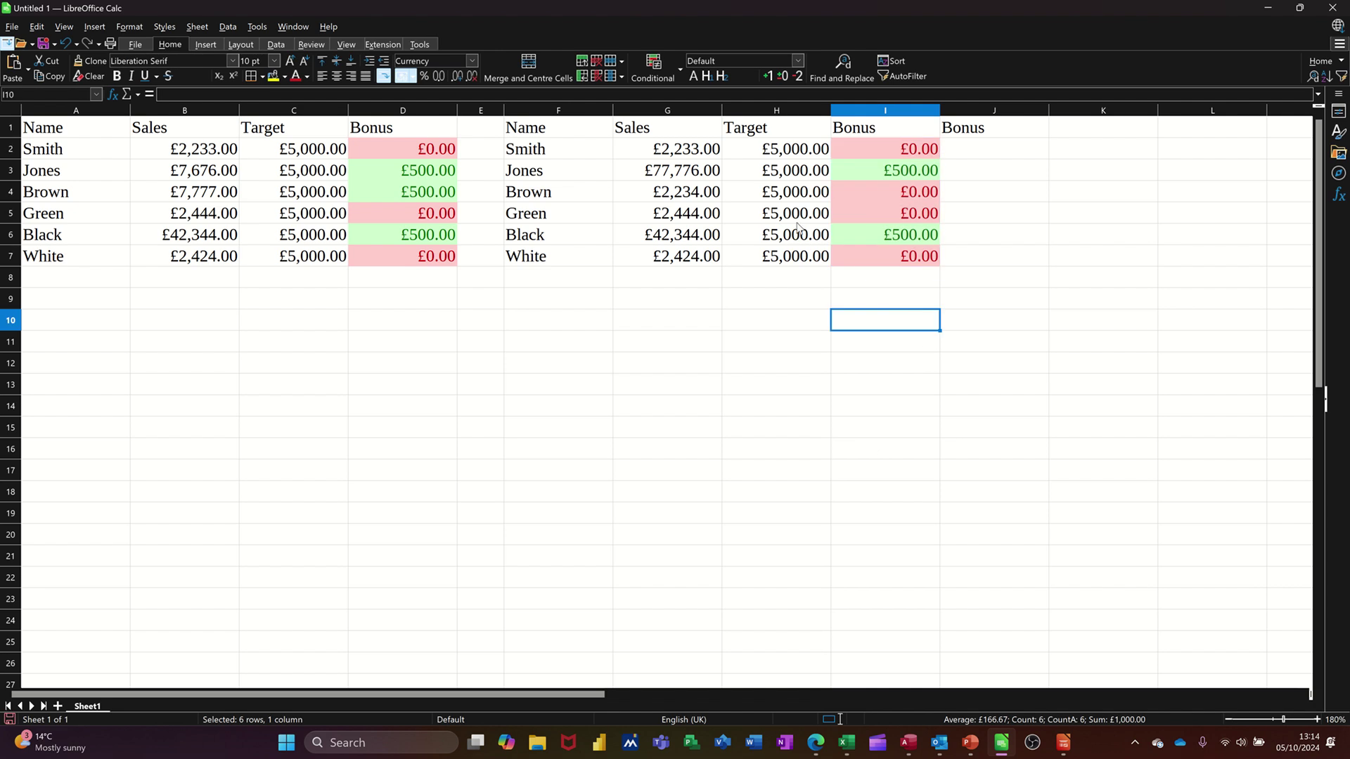
{"action": "left_click", "coordinate": [678, 190]}
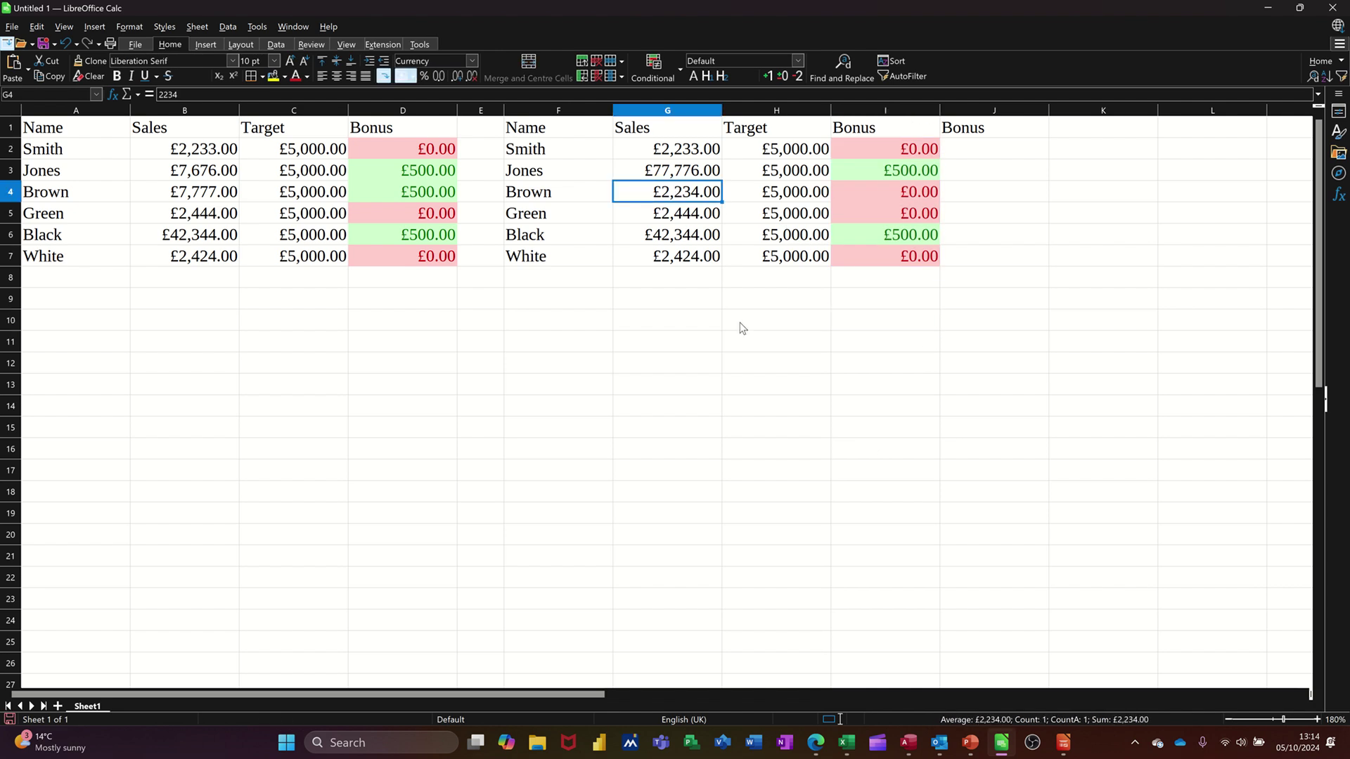
{"action": "type", "text": "7777"}
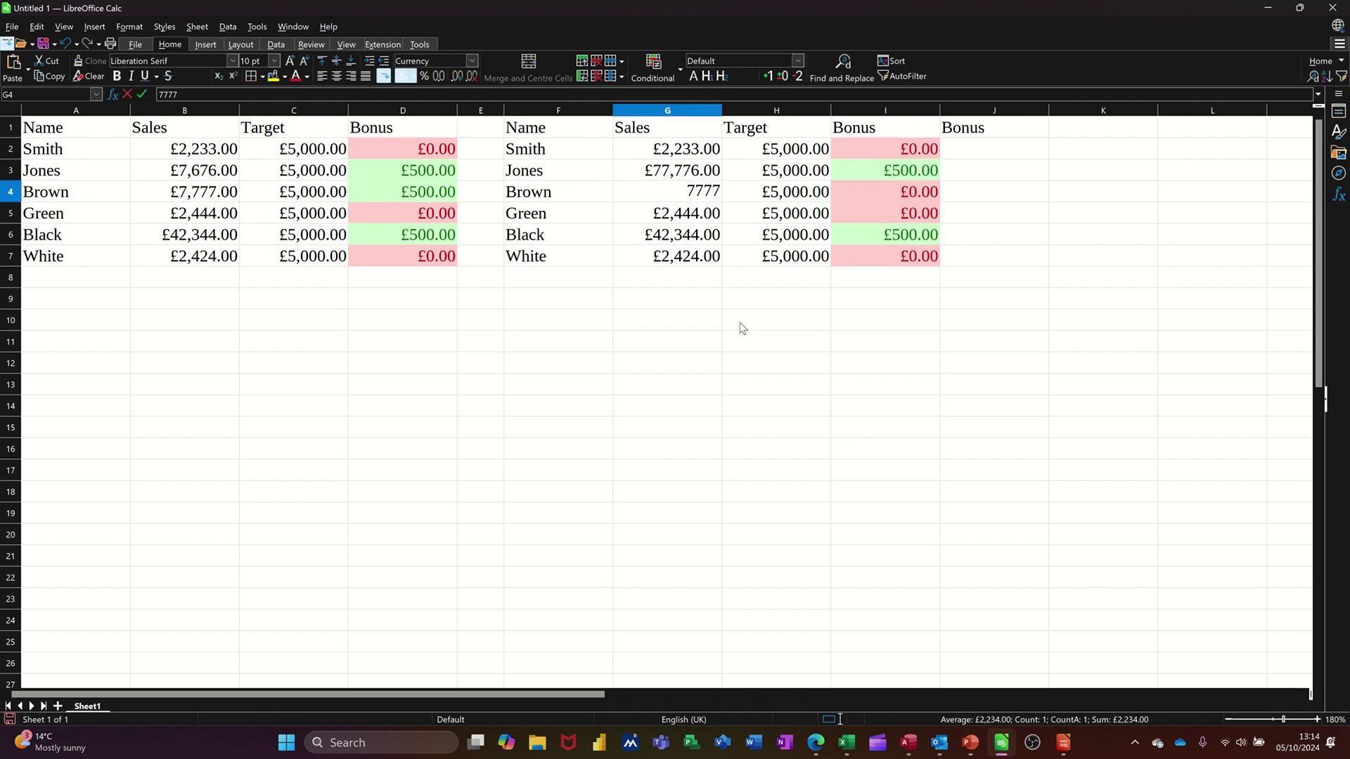
{"action": "key", "text": "Return"}
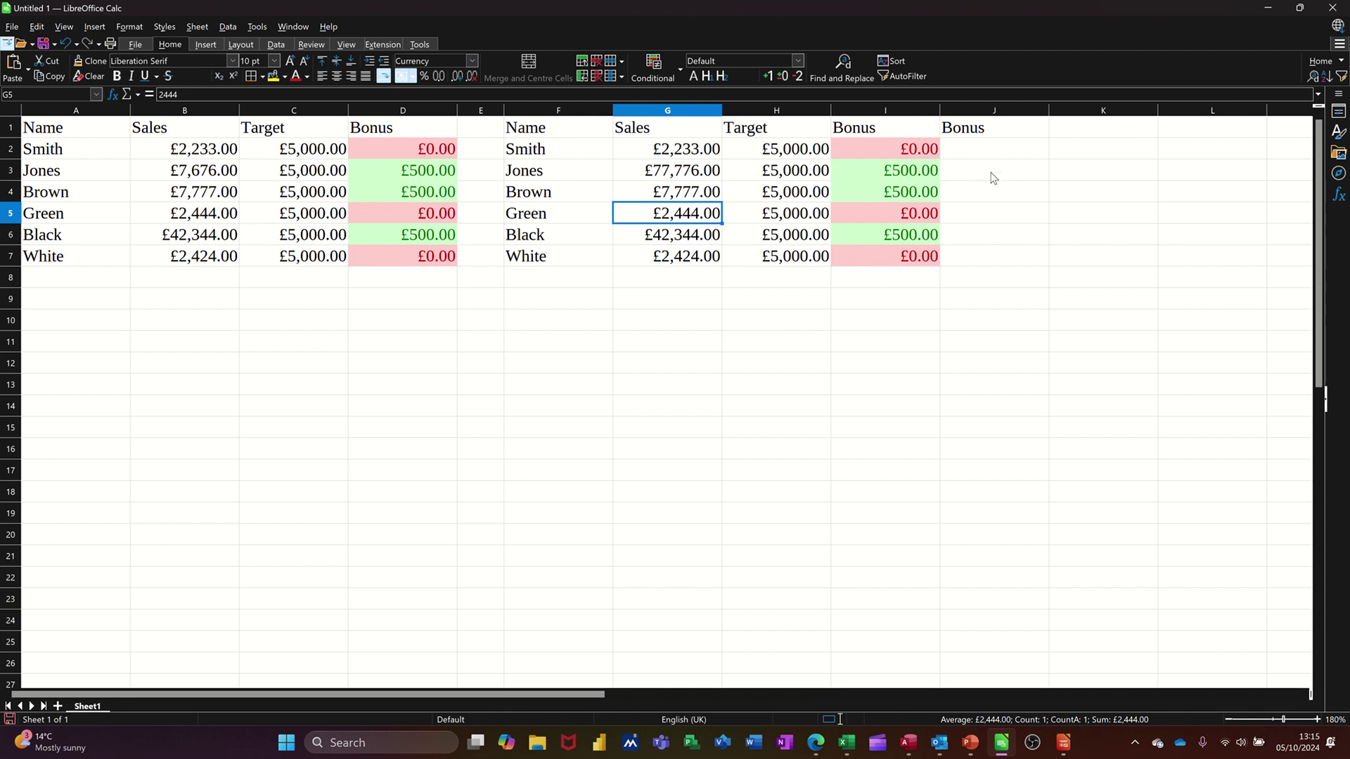
{"action": "left_click", "coordinate": [904, 152]}
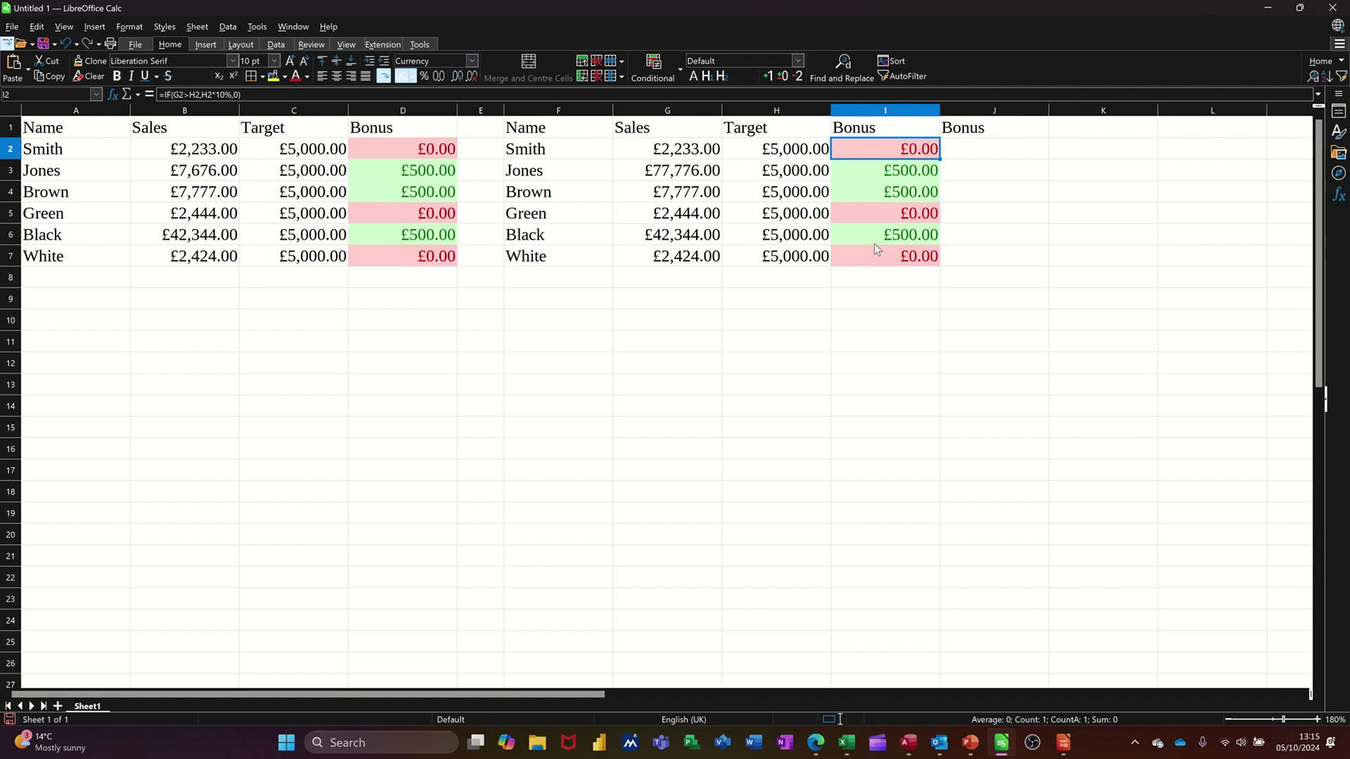
Step: Name the Sales range G2:G7 'sales' using the Name Box
{"action": "left_click", "coordinate": [670, 156]}
{"action": "left_click_drag", "start_coordinate": [671, 156], "coordinate": [668, 256]}
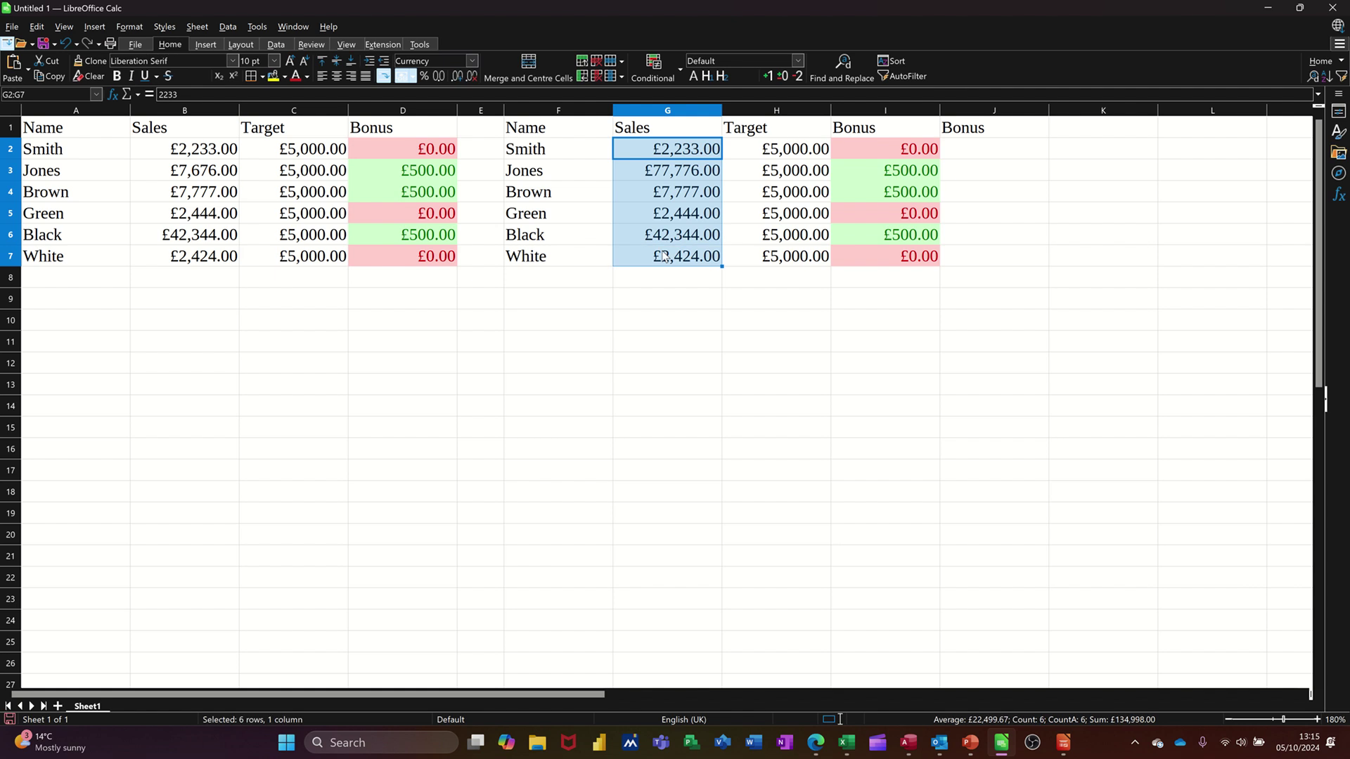
{"action": "left_click", "coordinate": [40, 96]}
{"action": "type", "text": "sales"}
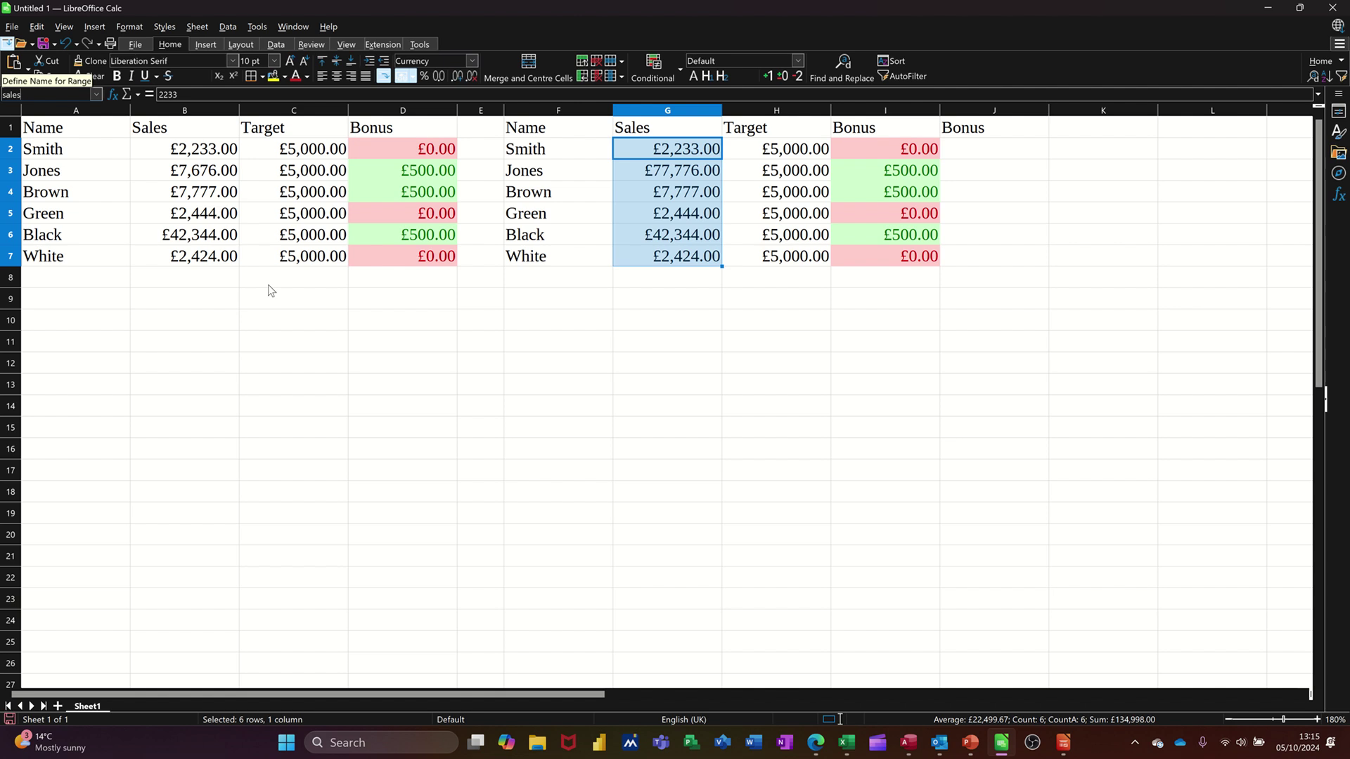
{"action": "key", "text": "Return"}
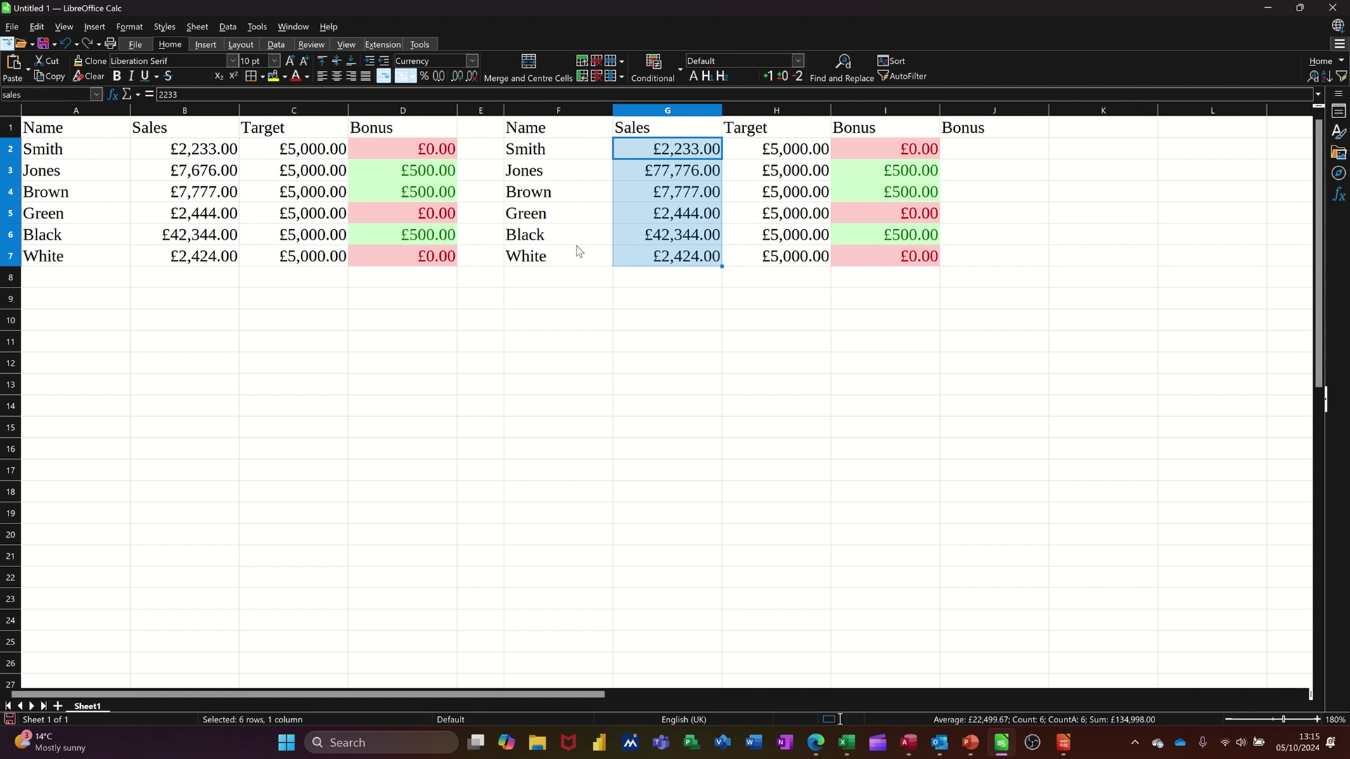
Step: Select the Target range H2:H7 and type the name 'target' in the Name Box
{"action": "left_click_drag", "start_coordinate": [761, 149], "coordinate": [755, 251]}
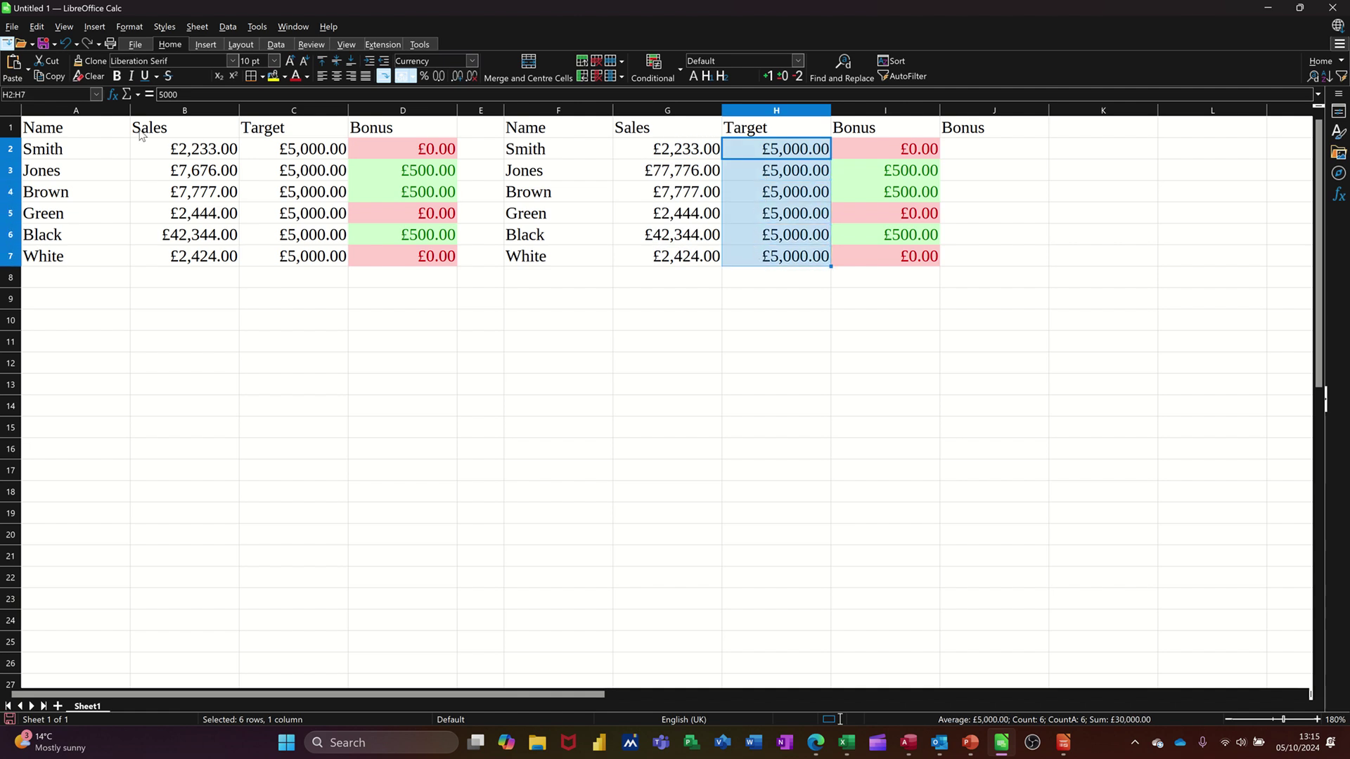
{"action": "left_click", "coordinate": [52, 95]}
{"action": "type", "text": "target"}
Step: Enter =IF(sales>target,target*10%,0) in J2 and fill it down to J7
{"action": "left_click", "coordinate": [983, 155]}
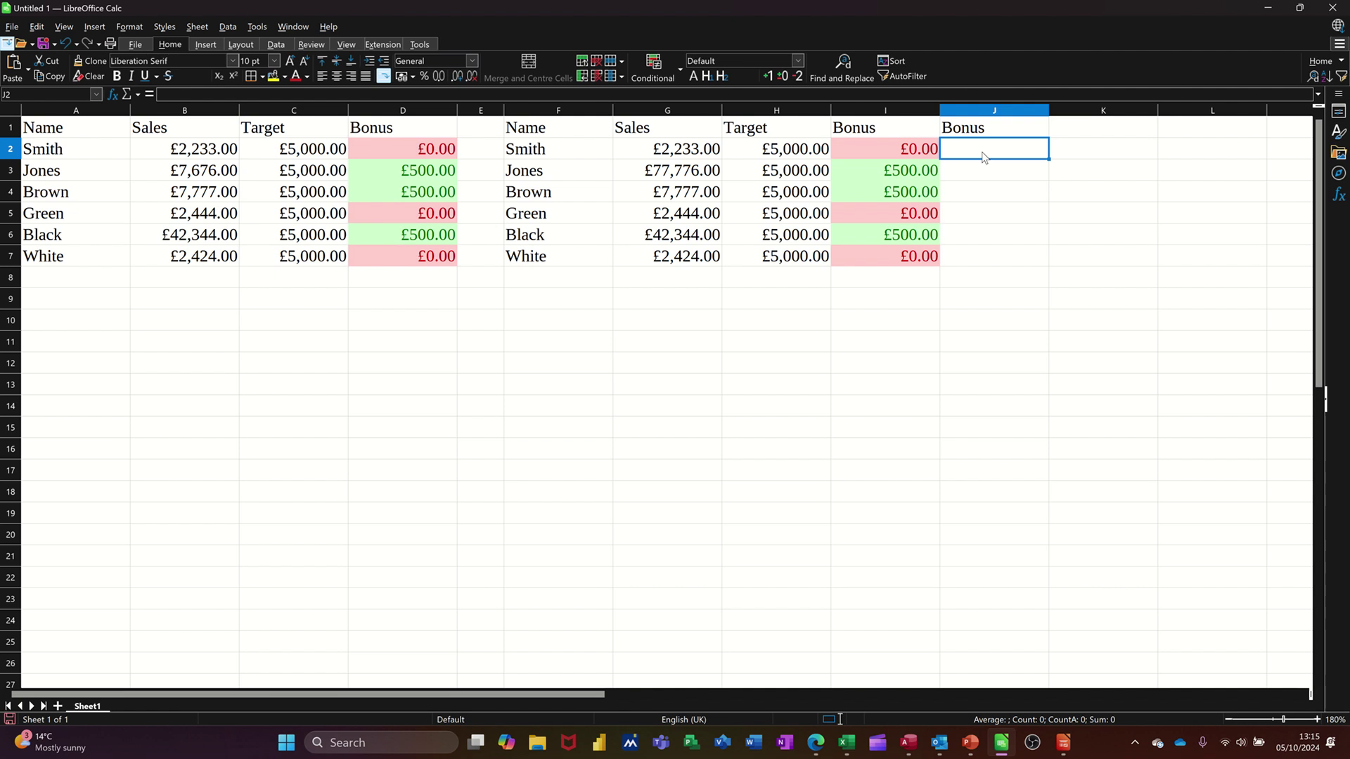
{"action": "type", "text": "=if("}
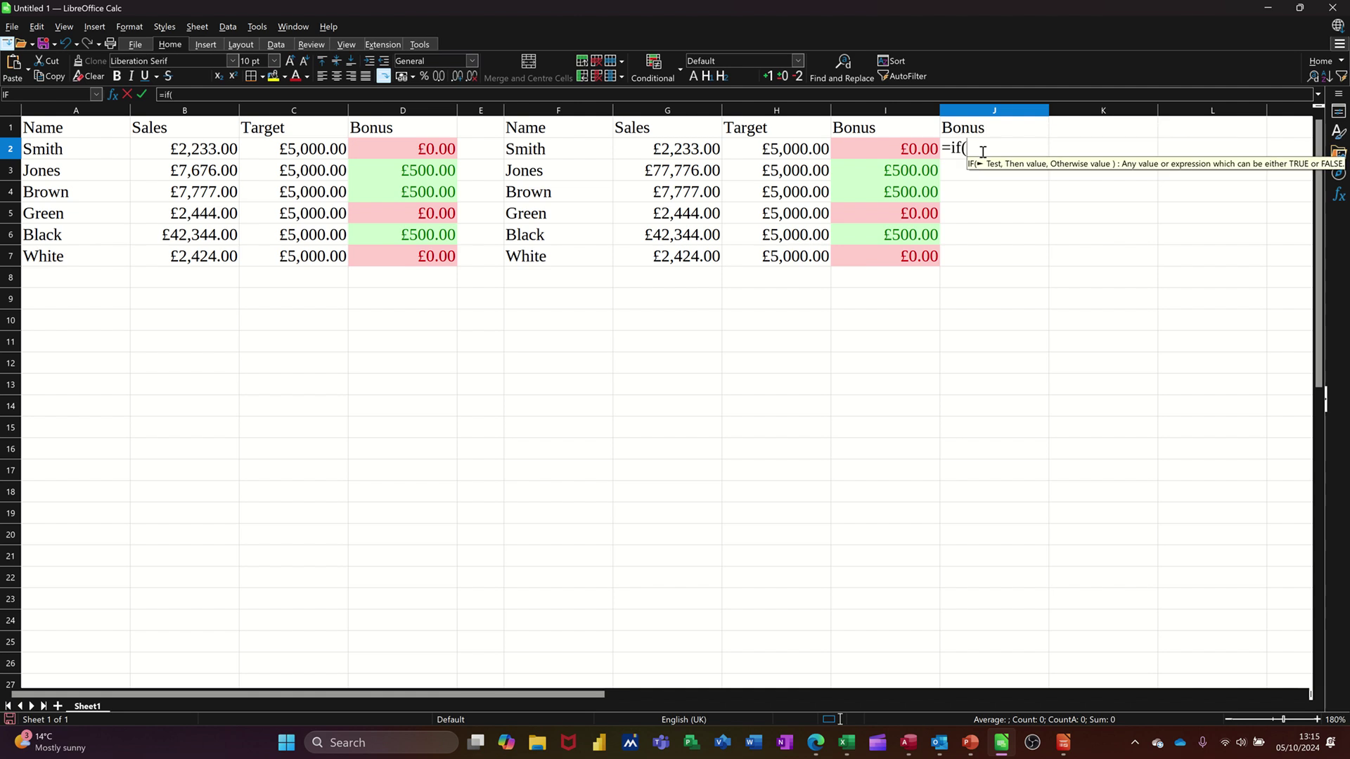
{"action": "type", "text": "sales"}
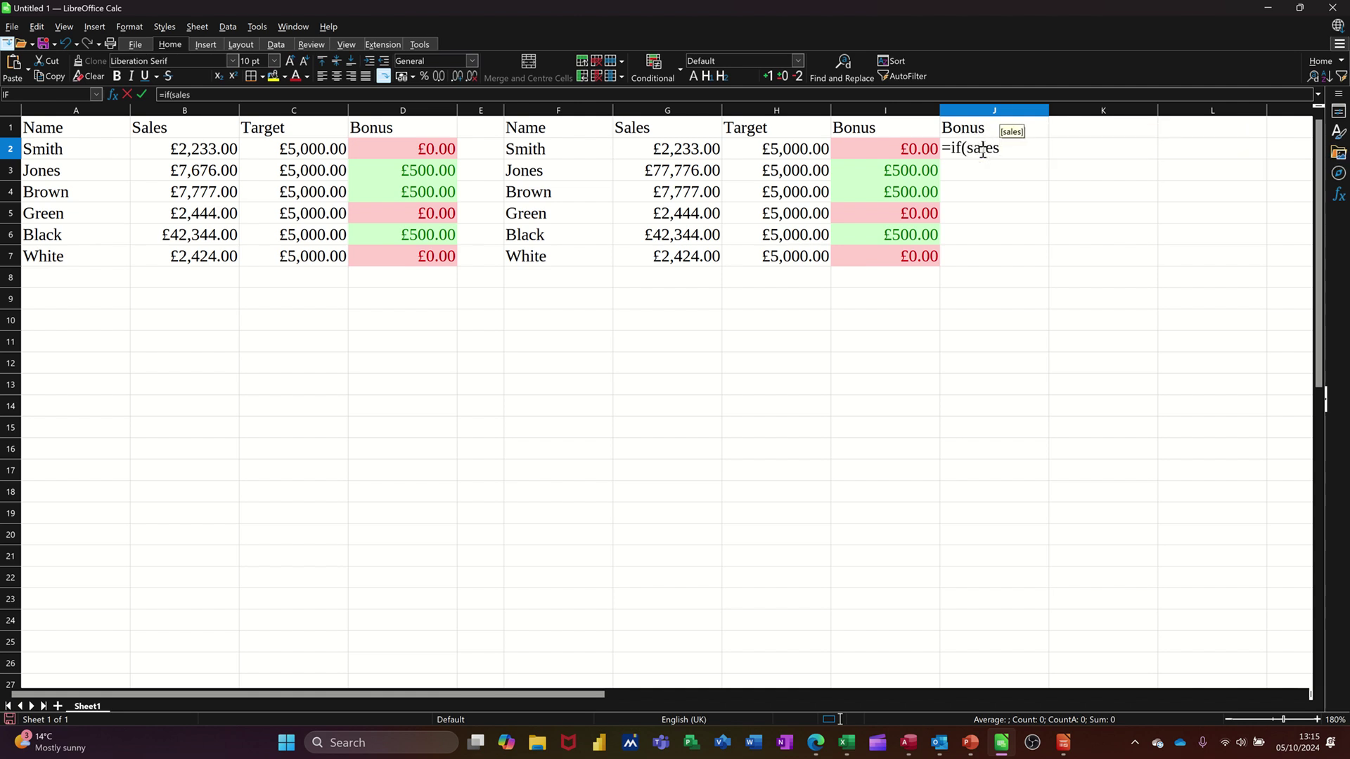
{"action": "type", "text": ">target"}
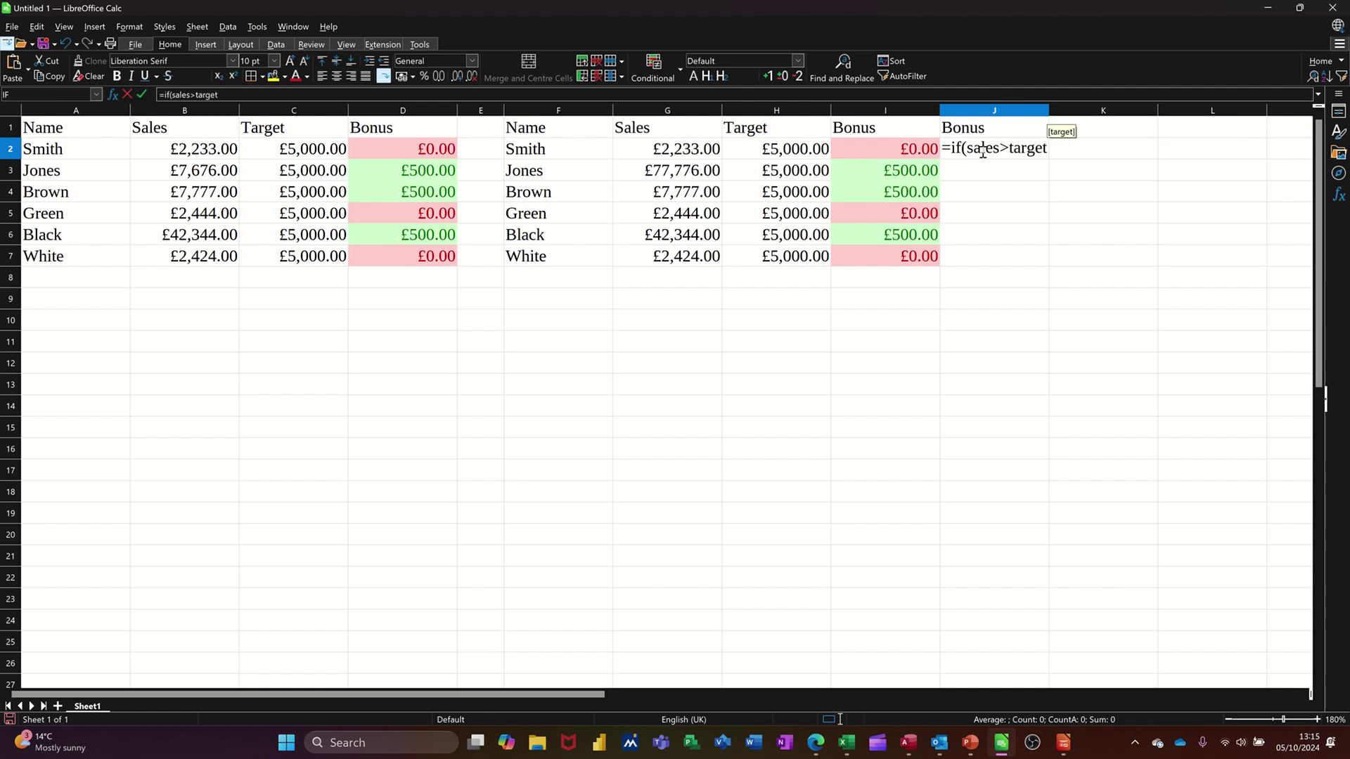
{"action": "type", "text": ","}
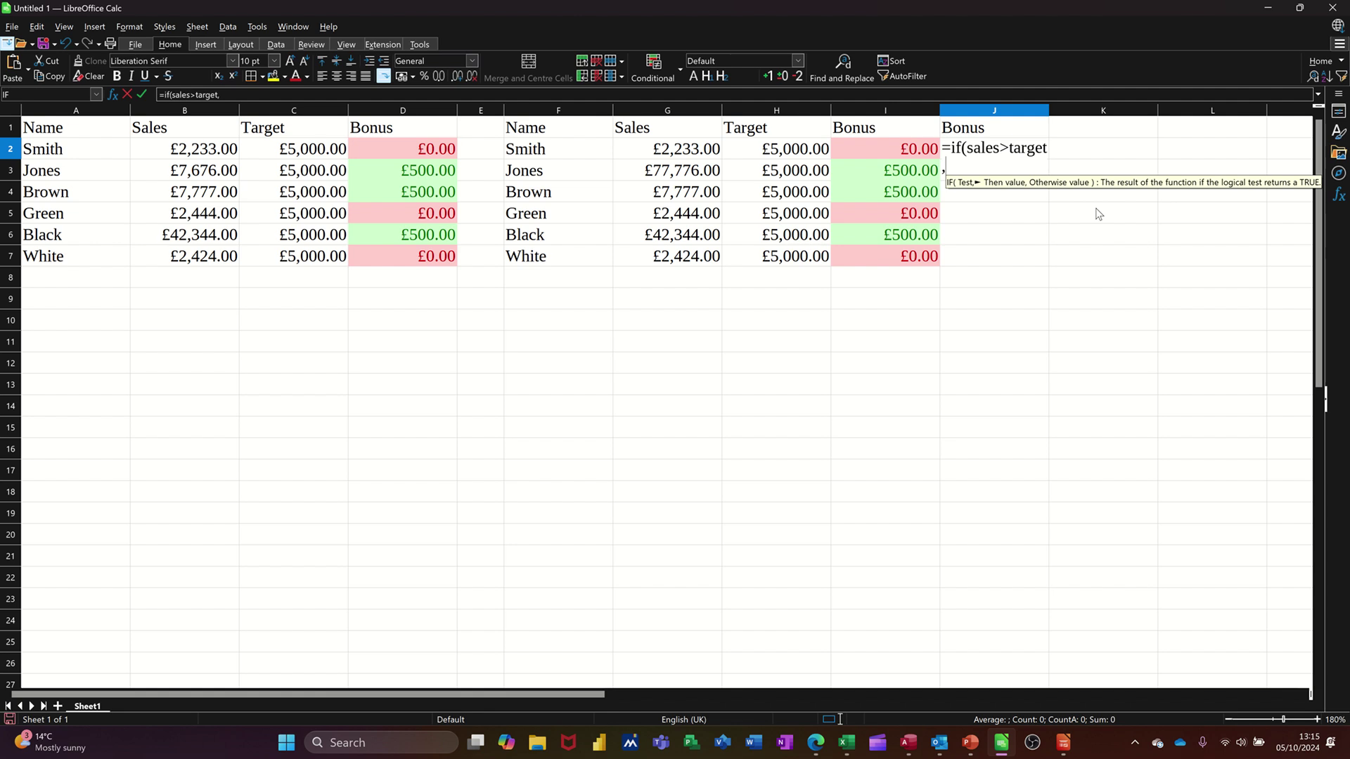
{"action": "type", "text": "target"}
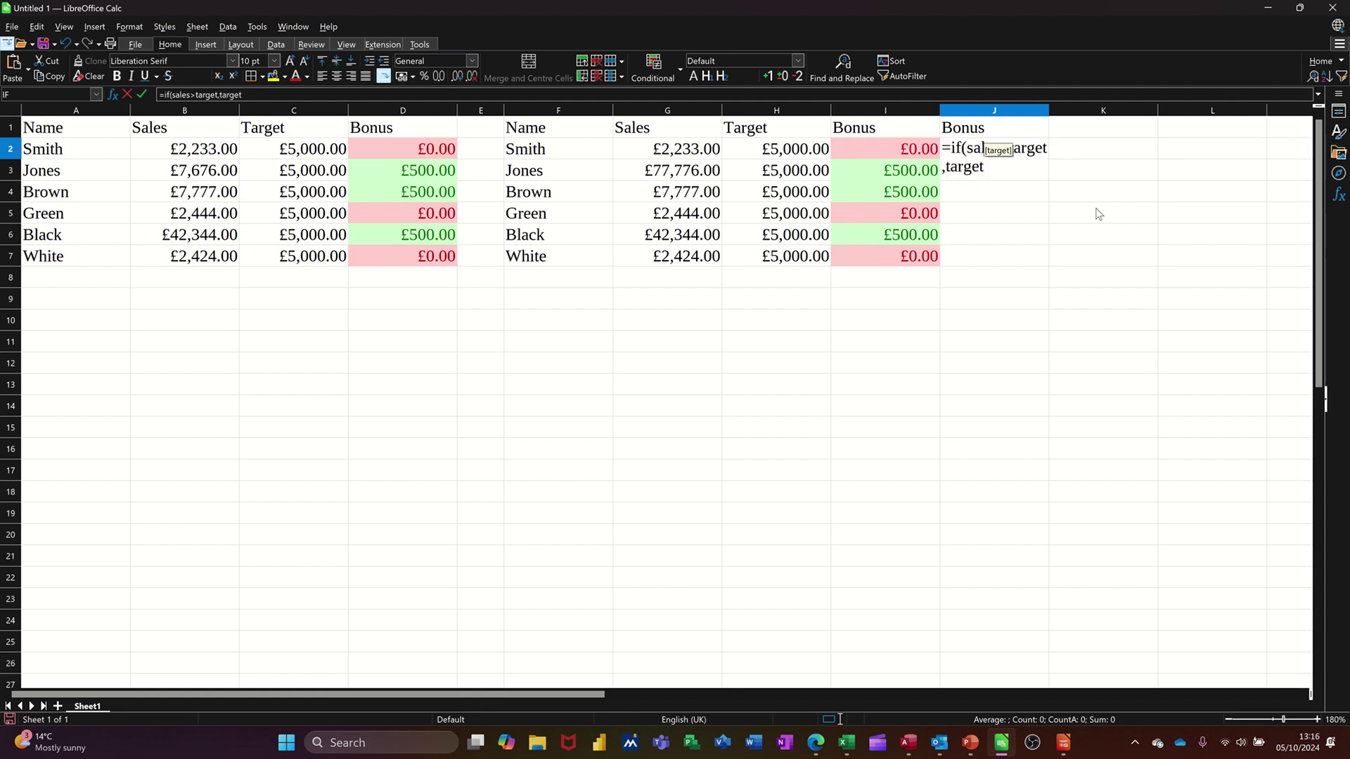
{"action": "type", "text": "*10%,"}
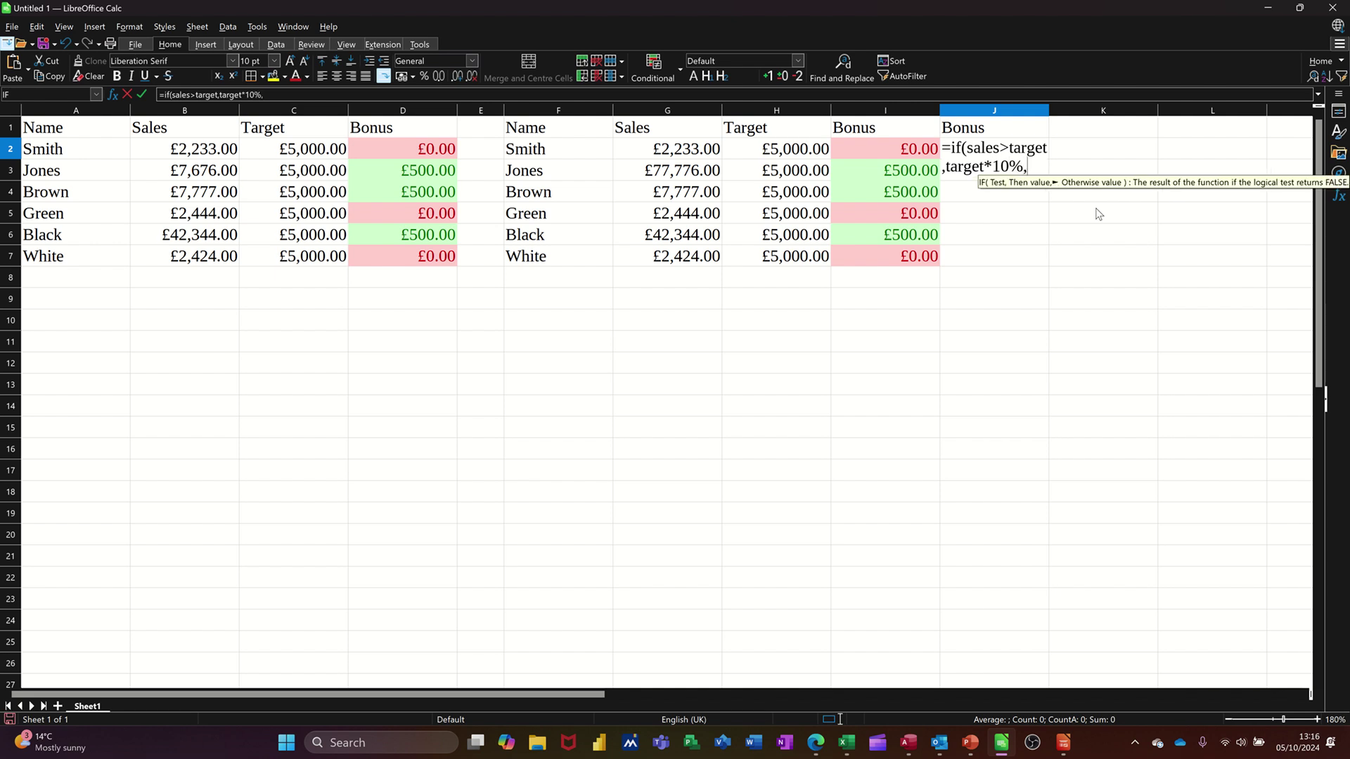
{"action": "type", "text": "0)"}
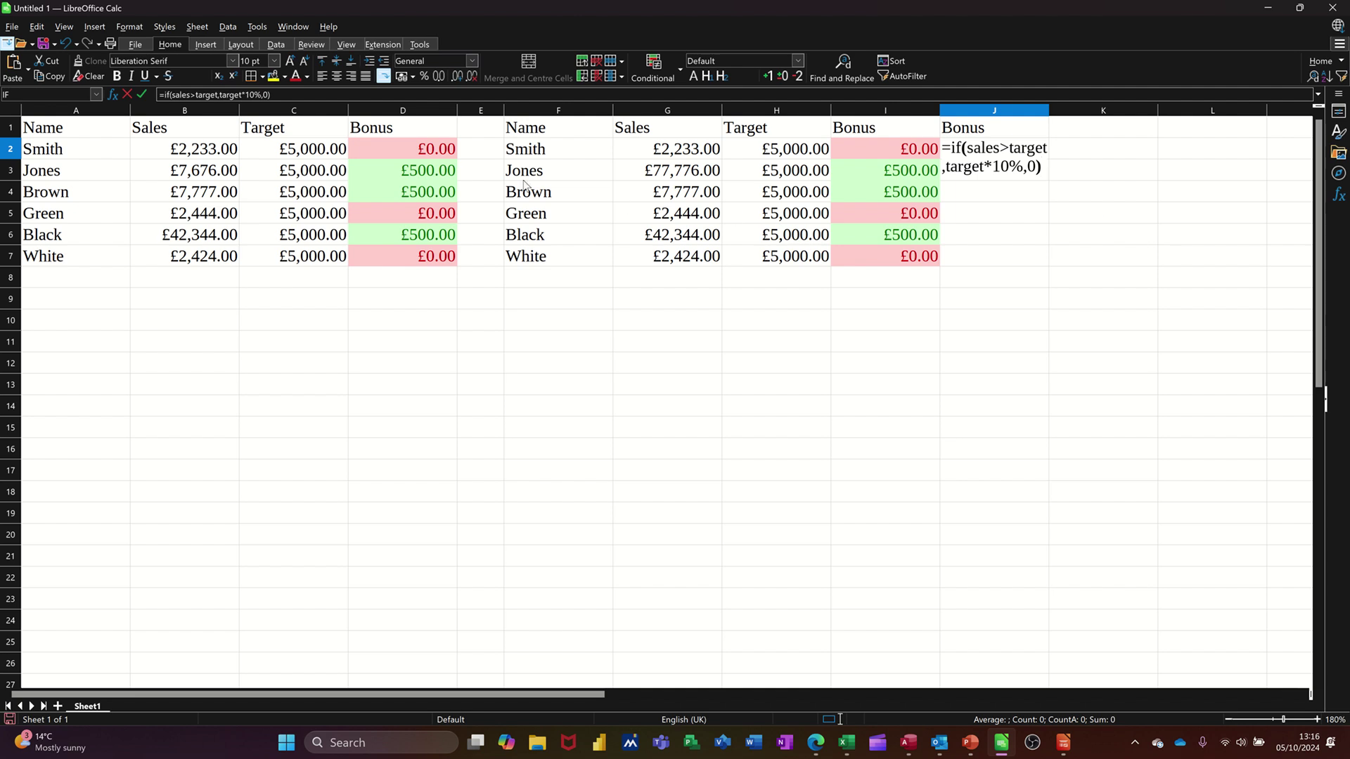
{"action": "left_click", "coordinate": [142, 95]}
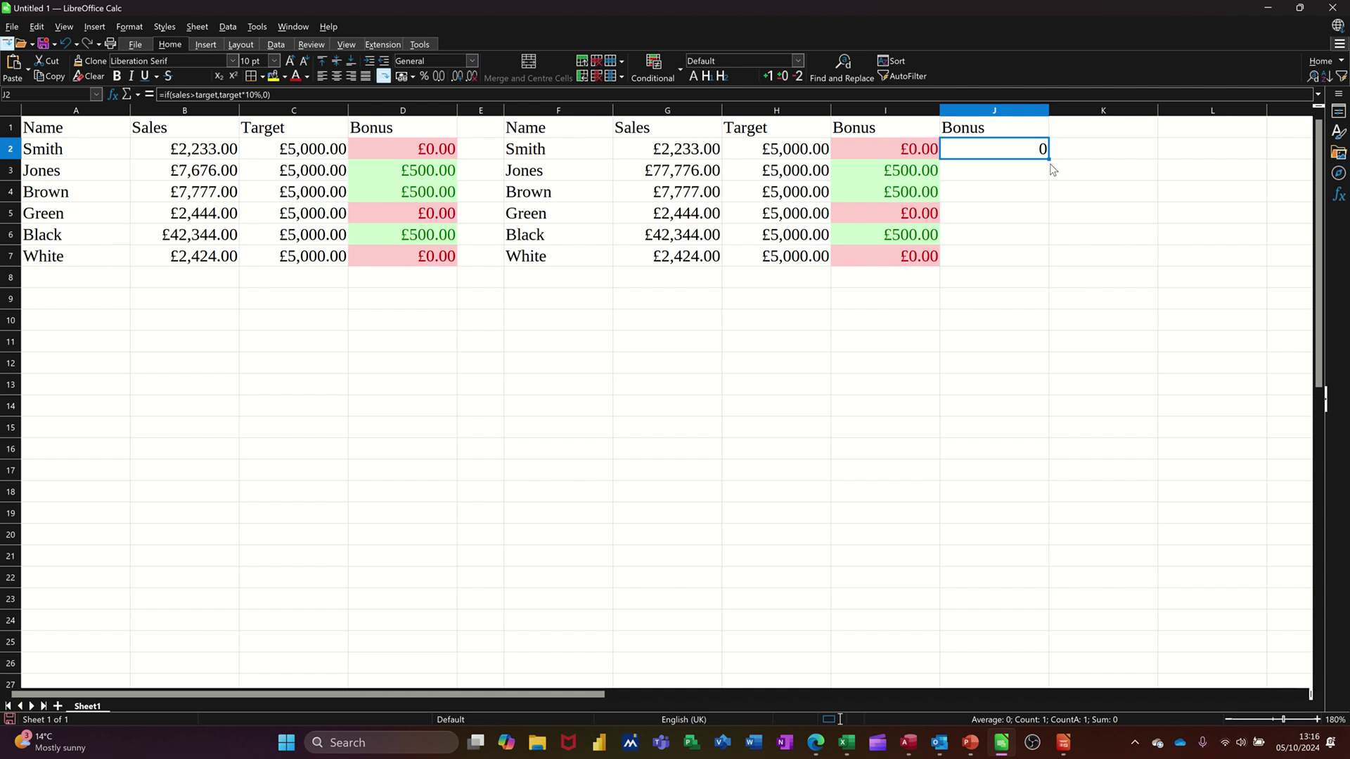
{"action": "left_click_drag", "start_coordinate": [1048, 160], "coordinate": [1043, 269]}
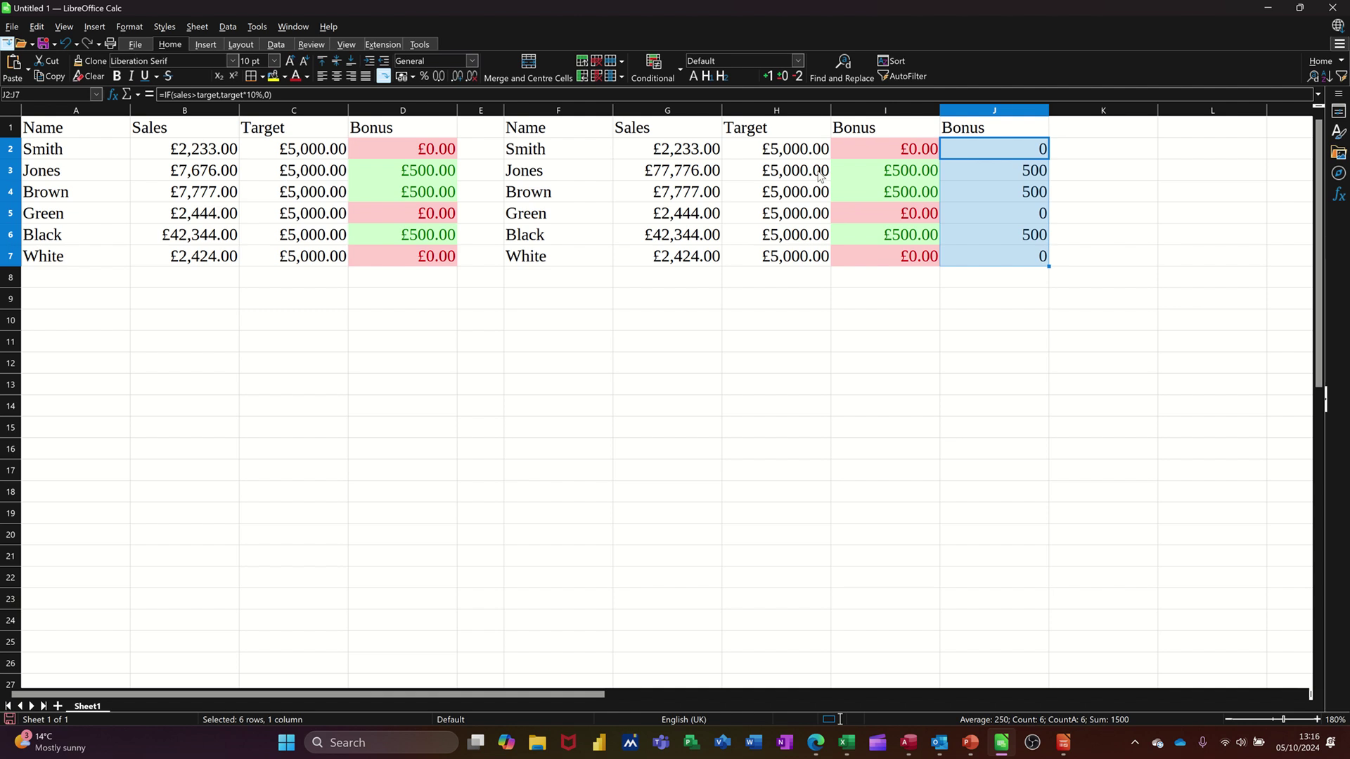
Step: Clone I2's currency and green/red conditional formatting onto J2:J7
{"action": "left_click", "coordinate": [857, 152]}
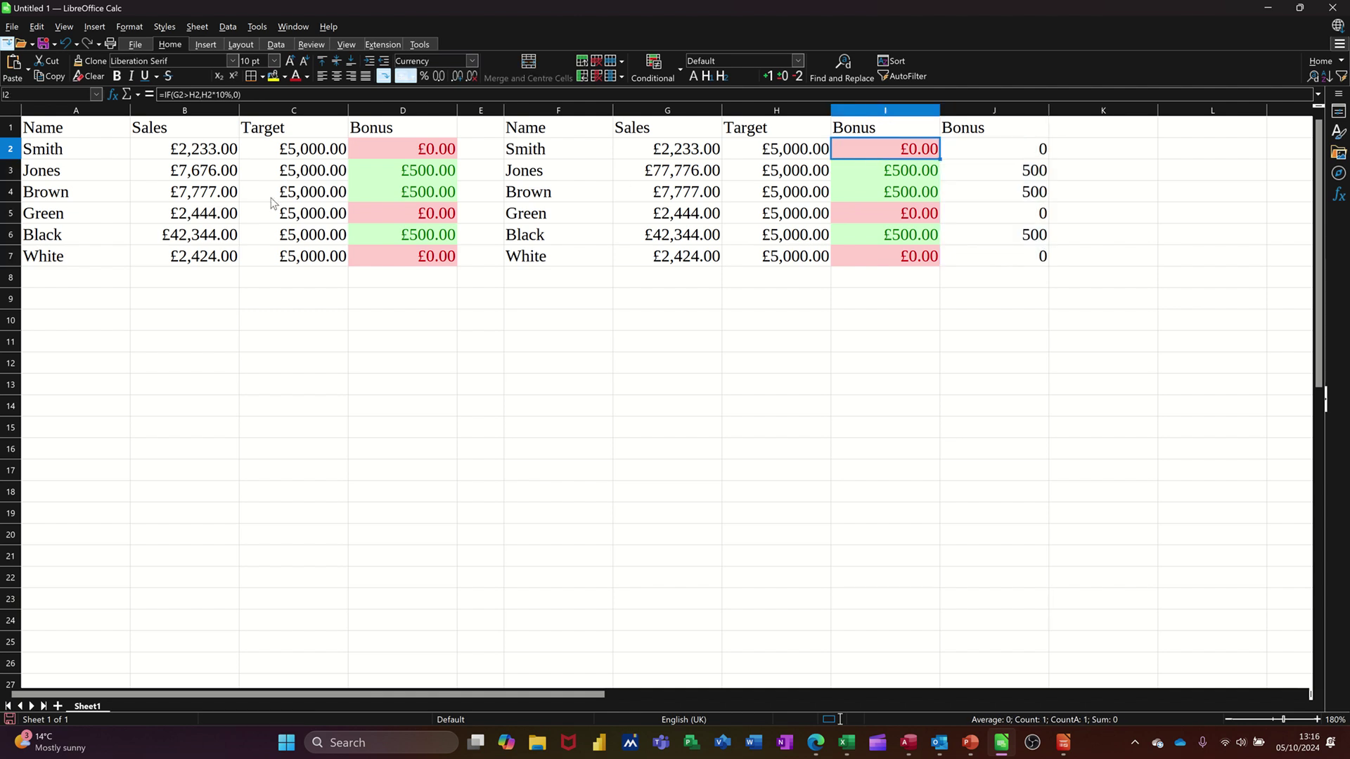
{"action": "left_click", "coordinate": [87, 64]}
{"action": "left_click_drag", "start_coordinate": [991, 149], "coordinate": [1006, 256]}
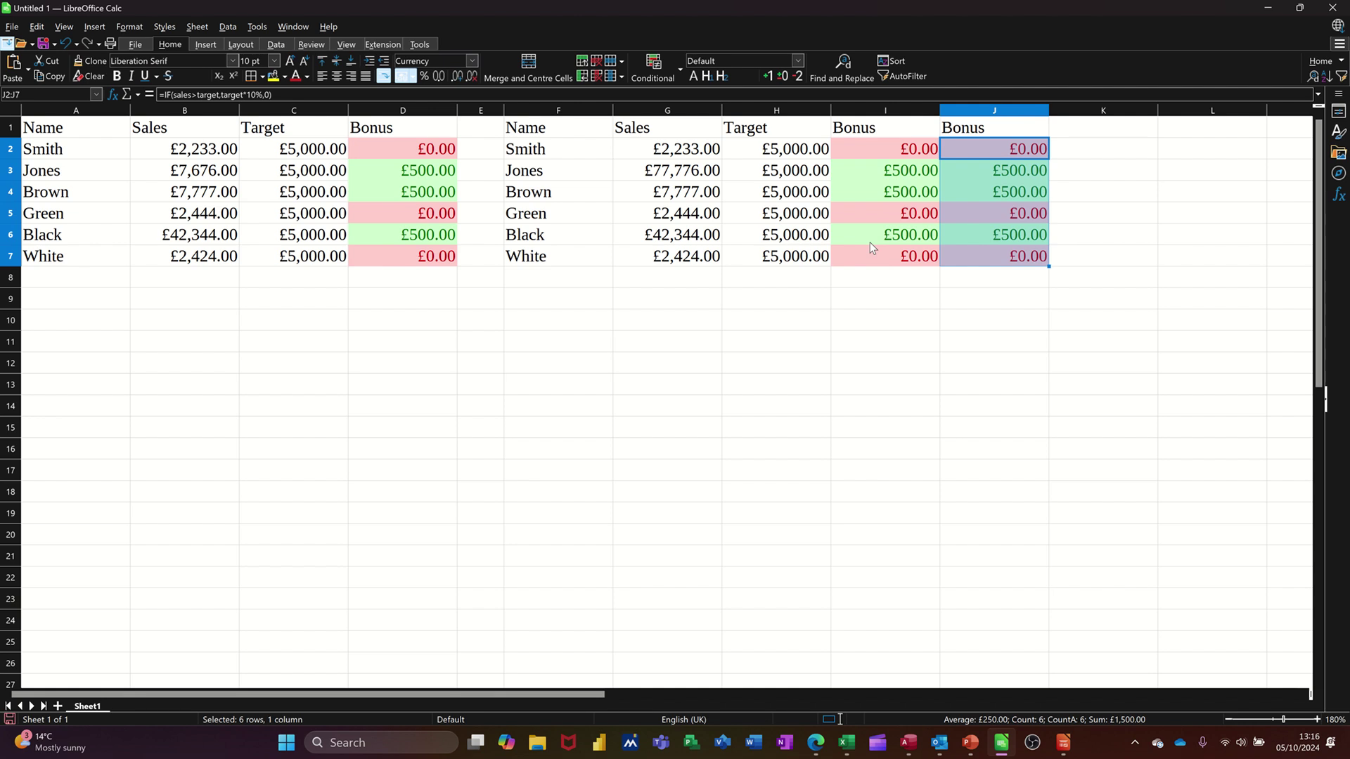
{"action": "left_click", "coordinate": [988, 196]}
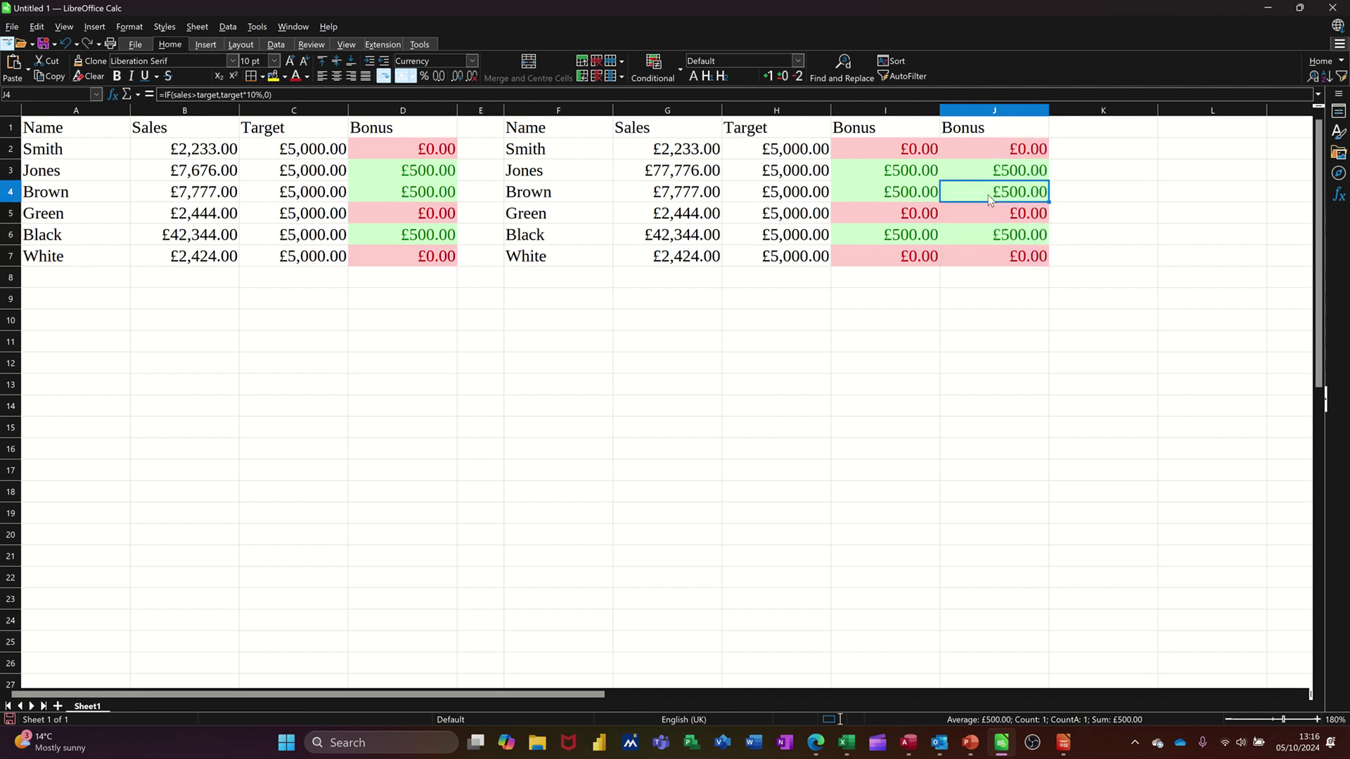